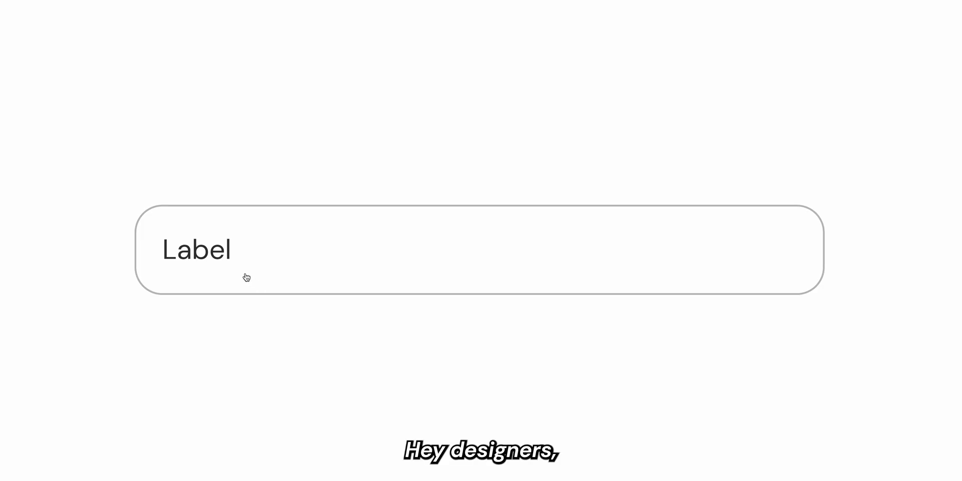
# Select the example Text Field on the Interactive Text Fields file's Follow Along page.
pyautogui.click(232, 265)
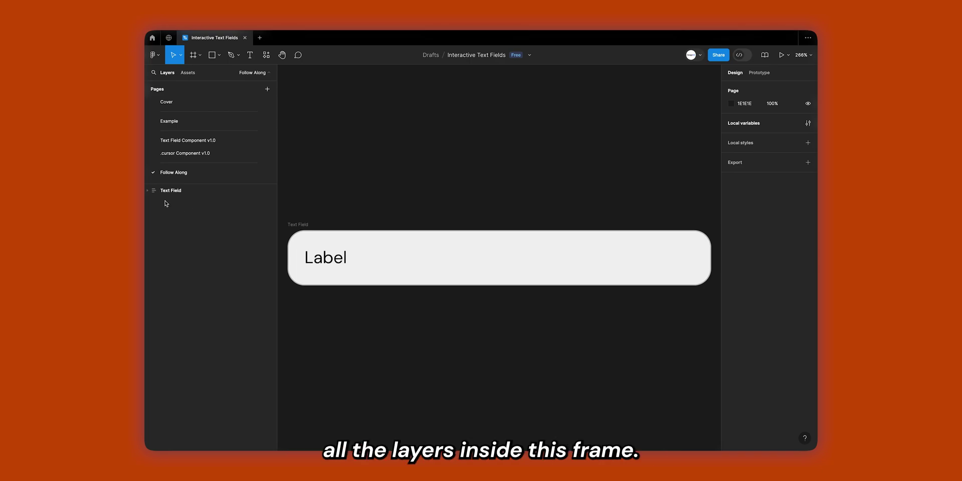
# Select Text Field's Field frame, then inspect a finished variant's Assistive Text on the Component v1.0 page.
pyautogui.click(147, 191)
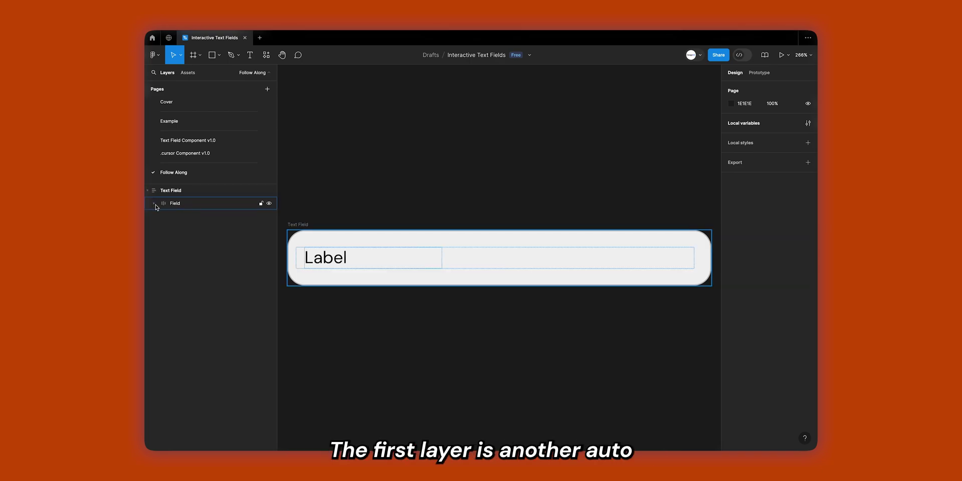
pyautogui.click(162, 205)
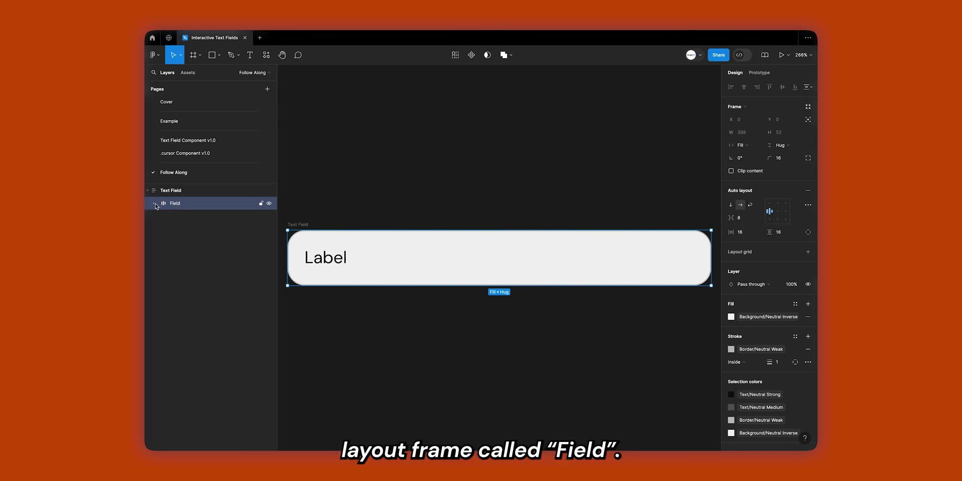
pyautogui.click(186, 141)
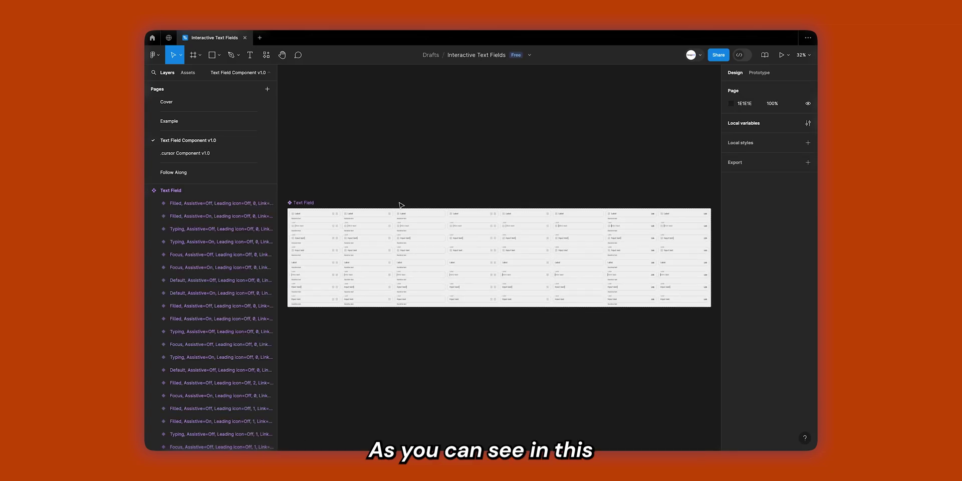
pyautogui.scroll(5, 311, 230)
pyautogui.click(382, 189)
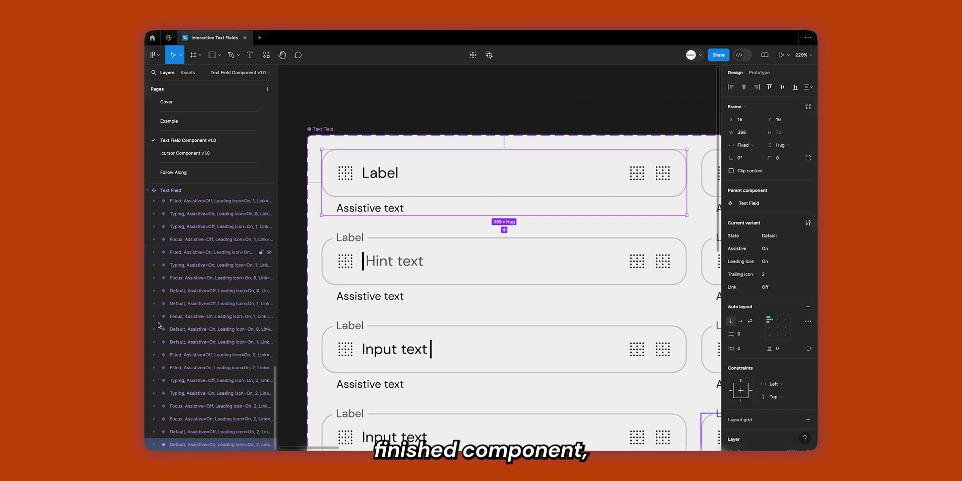
pyautogui.click(153, 445)
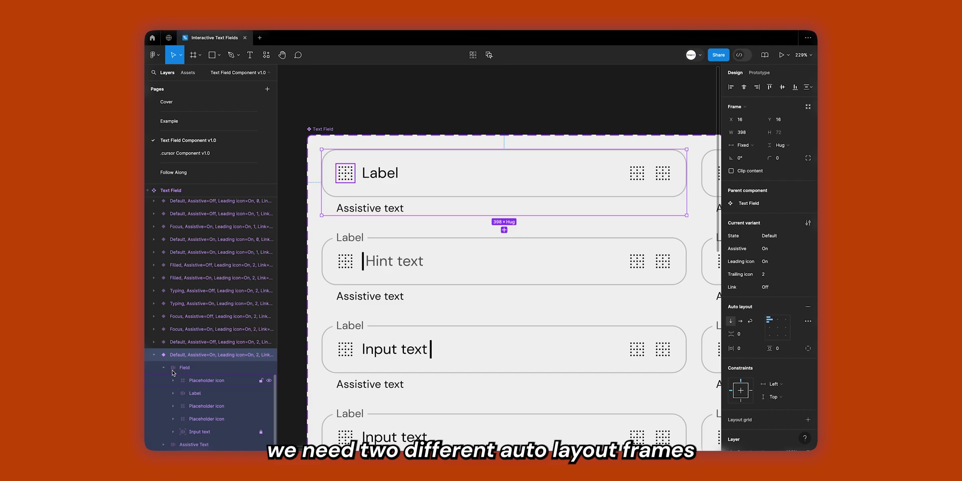
pyautogui.click(190, 380)
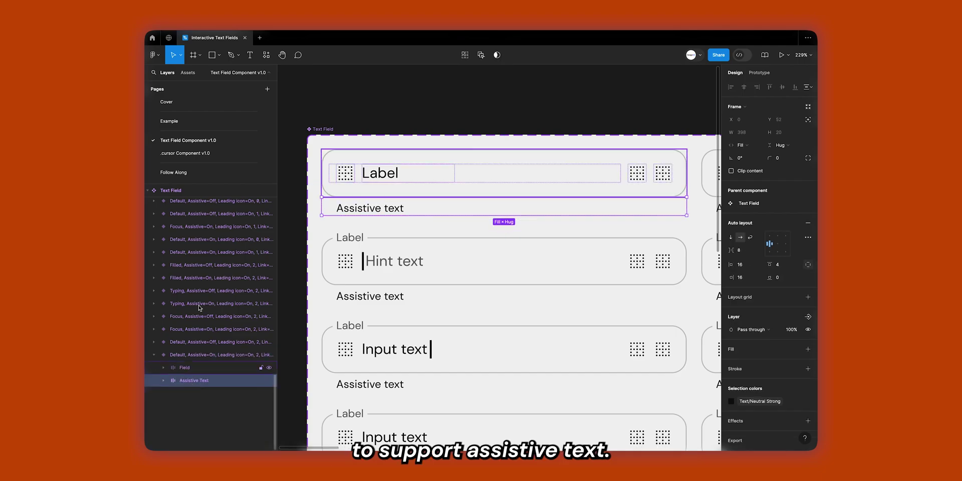
pyautogui.click(200, 178)
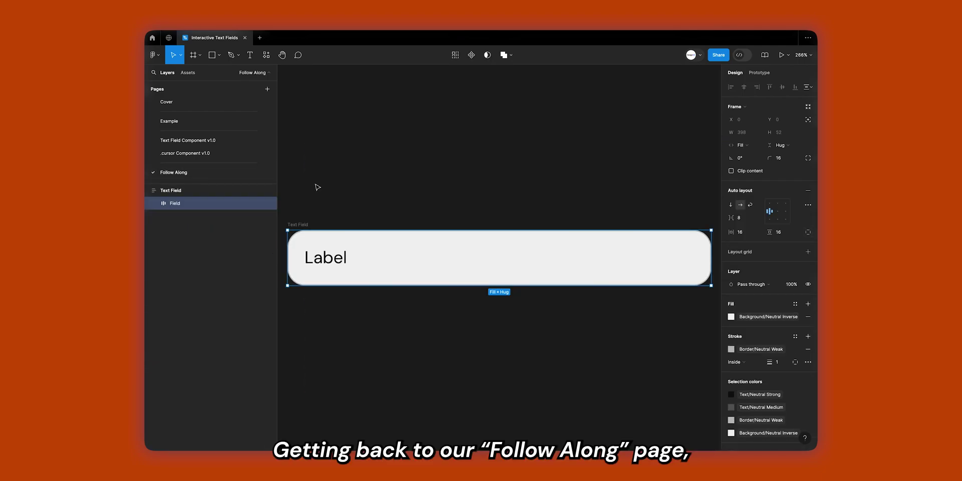
pyautogui.click(155, 203)
pyautogui.click(176, 217)
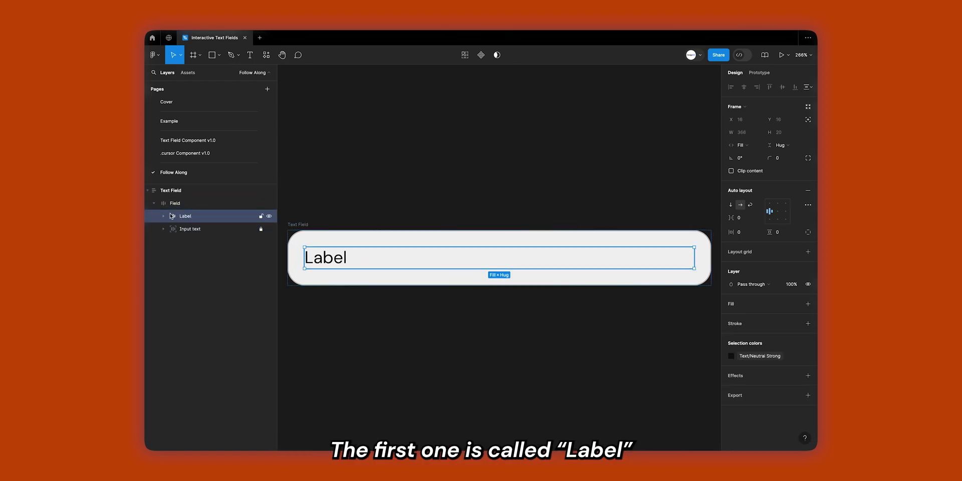
pyautogui.click(163, 216)
pyautogui.click(194, 228)
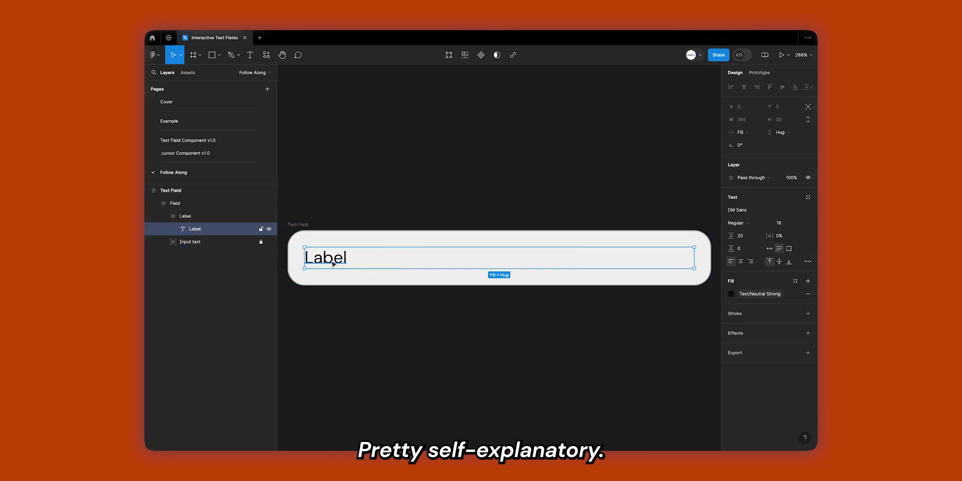
pyautogui.click(197, 243)
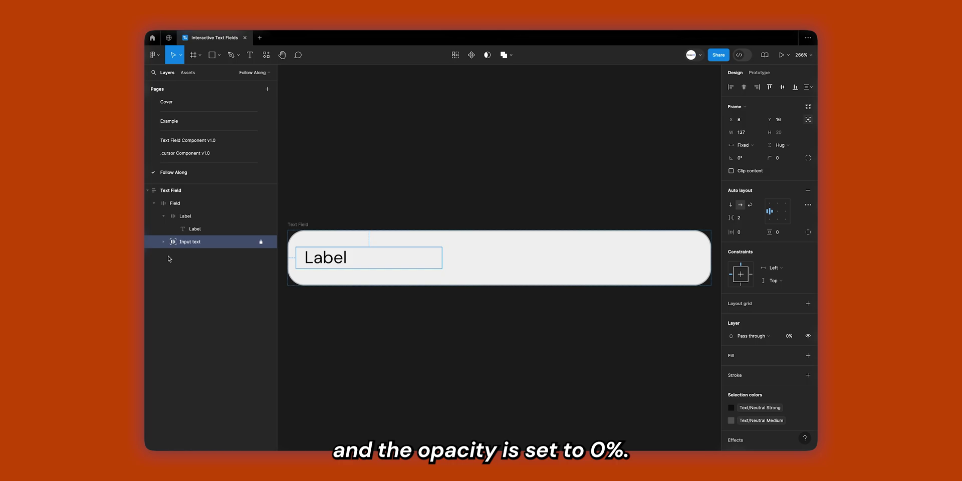
pyautogui.click(164, 241)
pyautogui.click(198, 255)
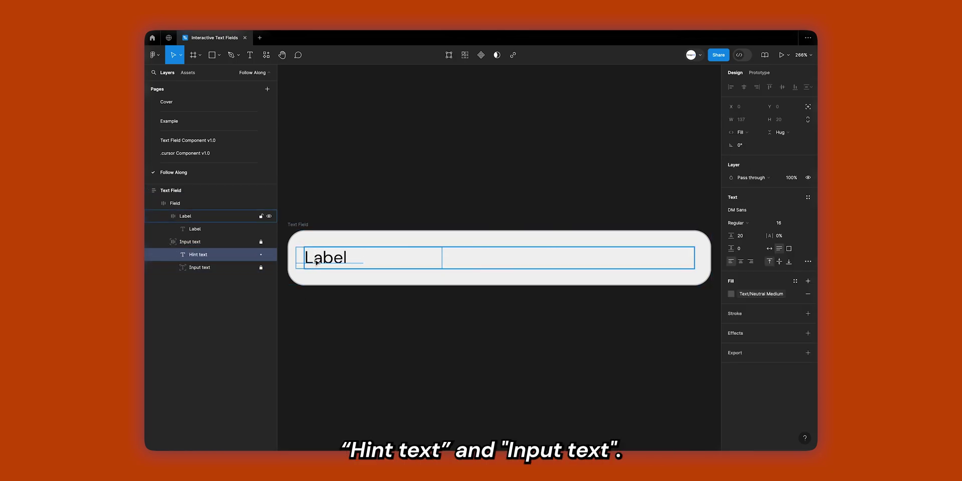
pyautogui.click(235, 267)
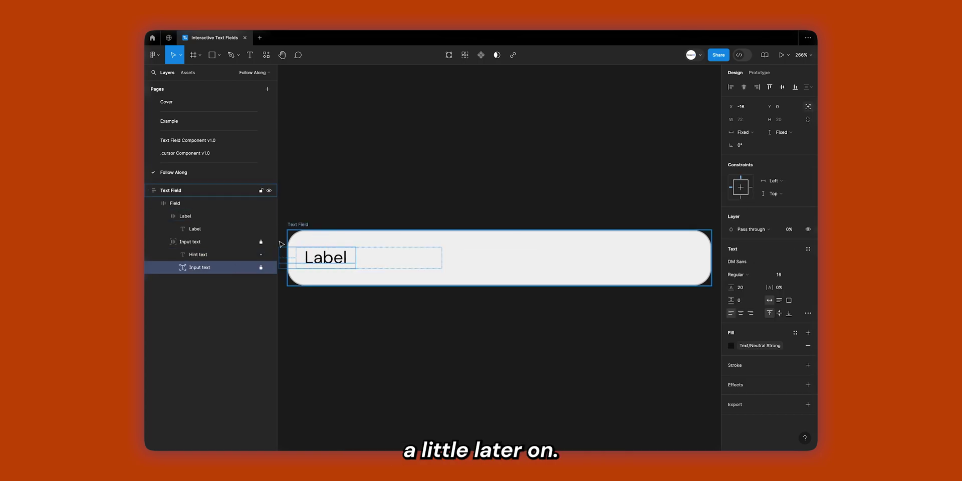
pyautogui.click(236, 242)
pyautogui.click(163, 241)
pyautogui.click(163, 216)
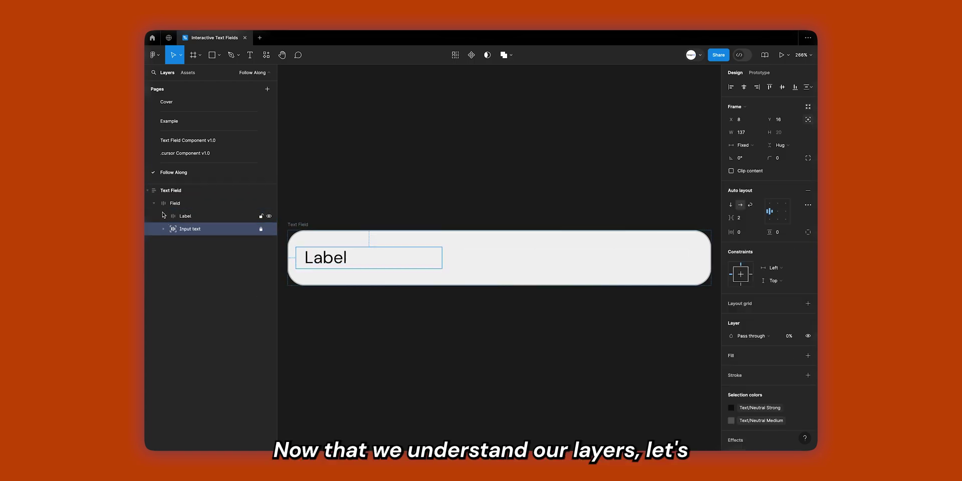
pyautogui.click(154, 203)
pyautogui.click(147, 190)
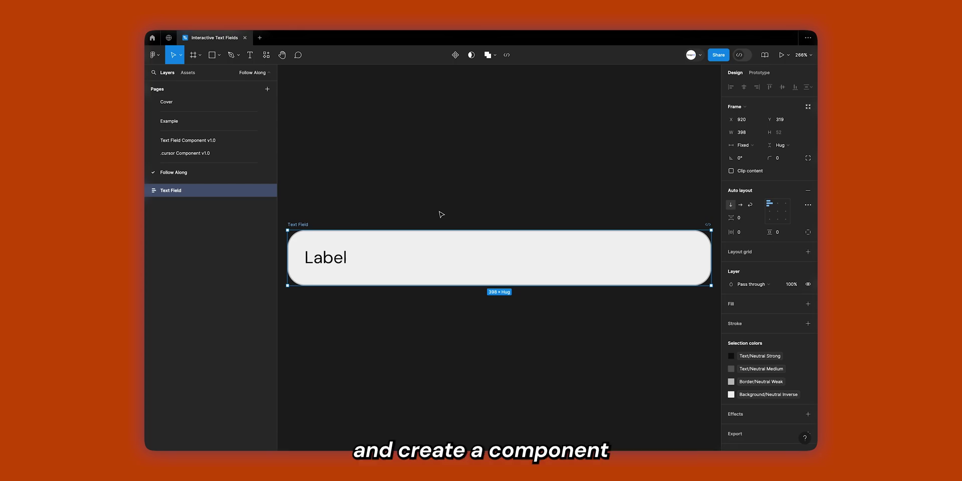
# Make the Text Field frame a component named Text Field v1.0.
pyautogui.click(455, 55)
pyautogui.doubleClick(202, 194)
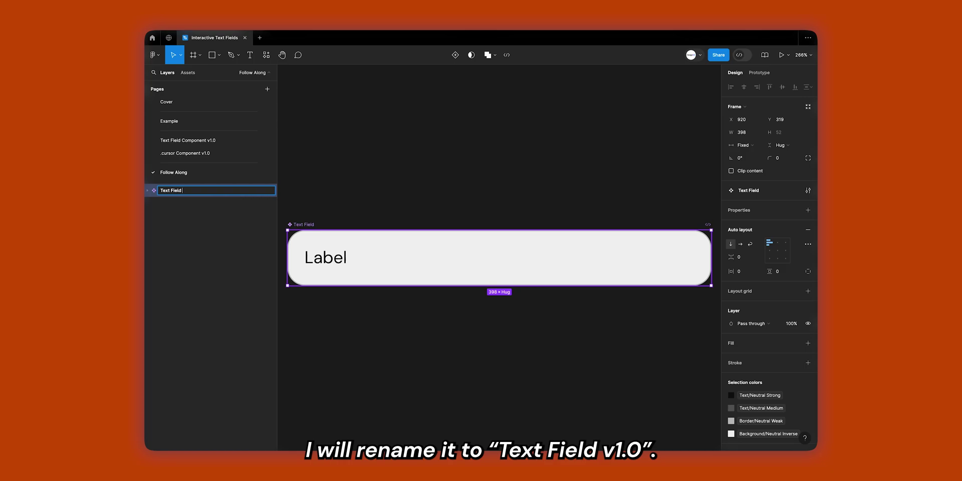
pyautogui.write('v1.0')
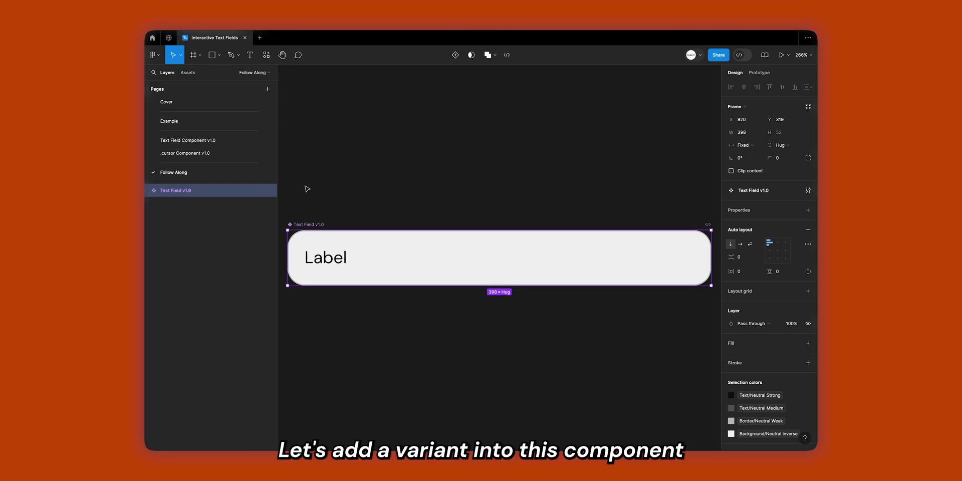
pyautogui.click(304, 189)
pyautogui.click(175, 194)
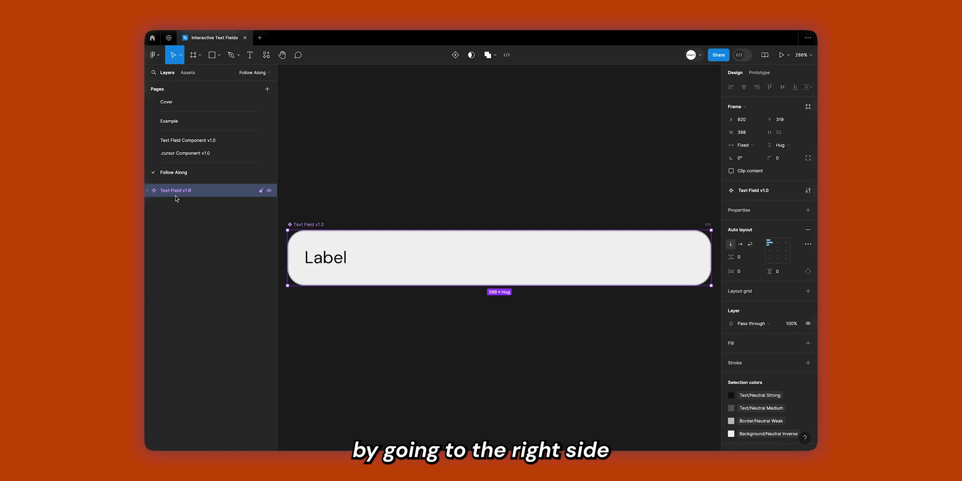
# Add a variant property to the component and rename it State.
pyautogui.click(808, 210)
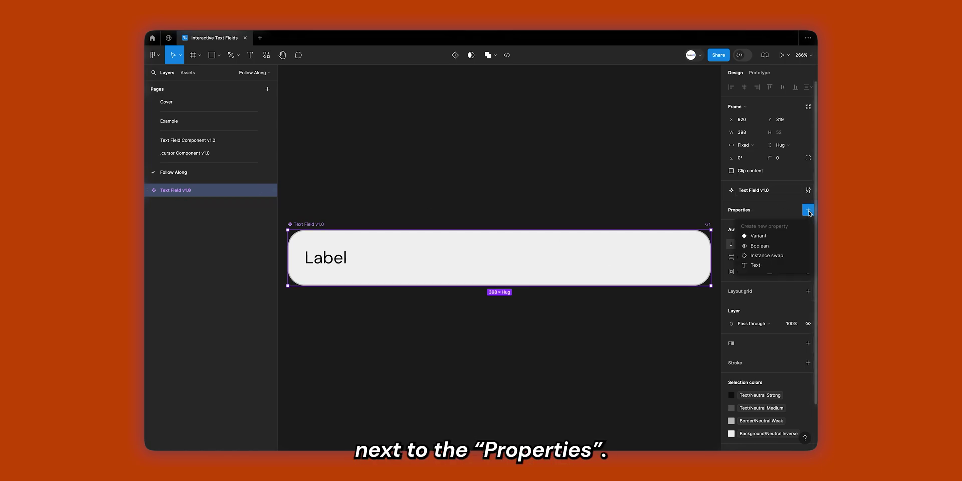
pyautogui.click(755, 236)
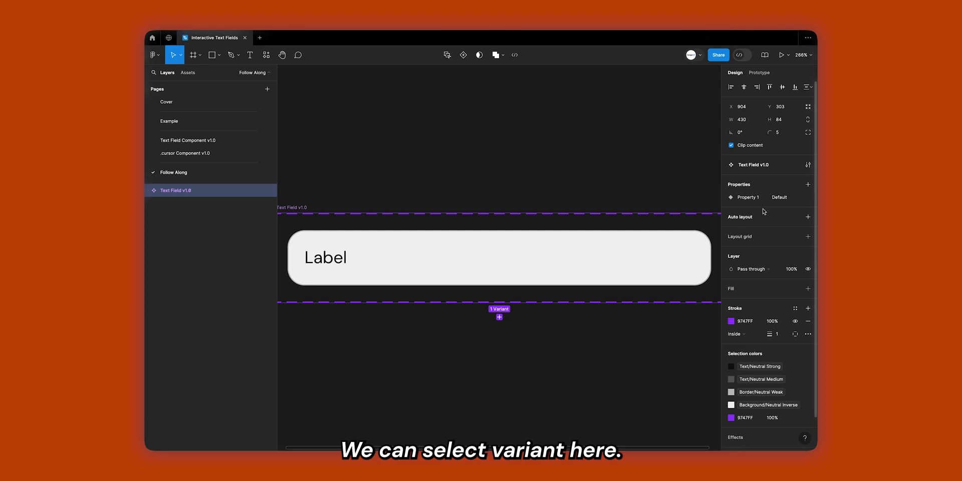
pyautogui.doubleClick(748, 198)
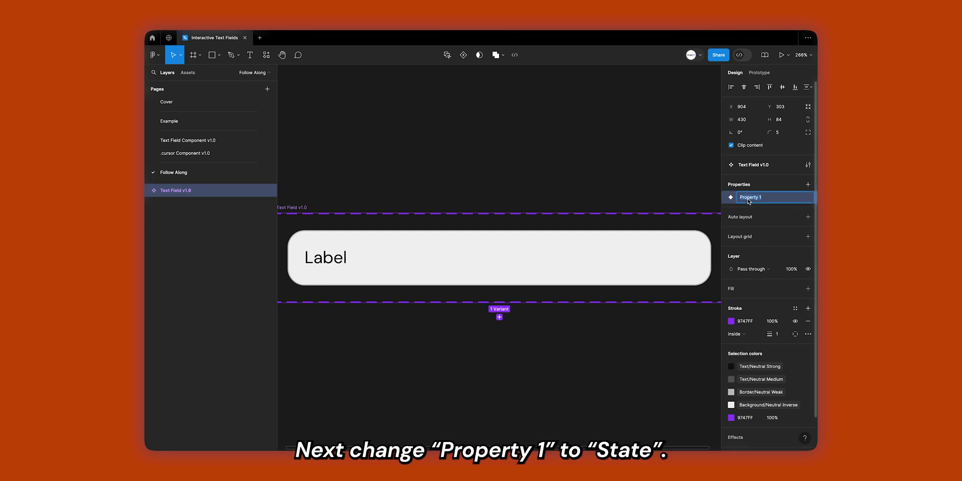
pyautogui.write('State')
pyautogui.press('Return')
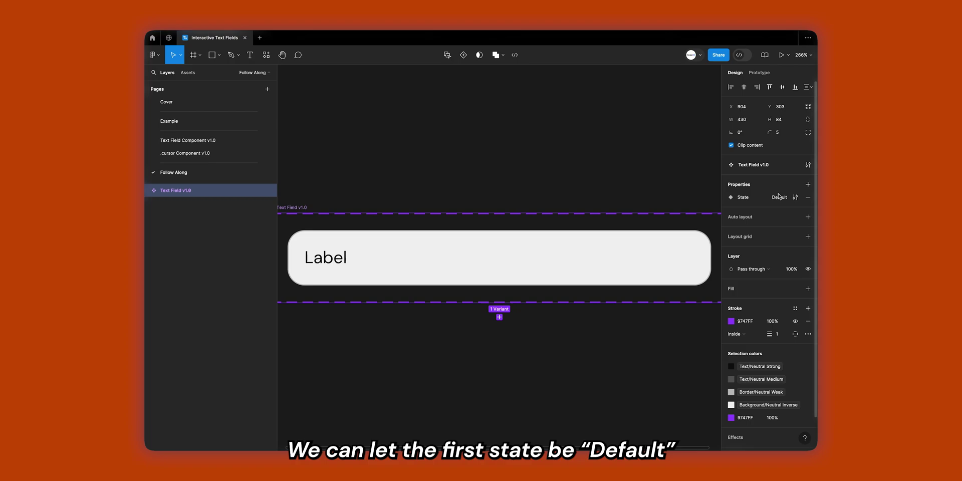
# Enlarge the variant set and duplicate Default below it as a variant with State value Focus.
pyautogui.scroll(-3, 374, 266)
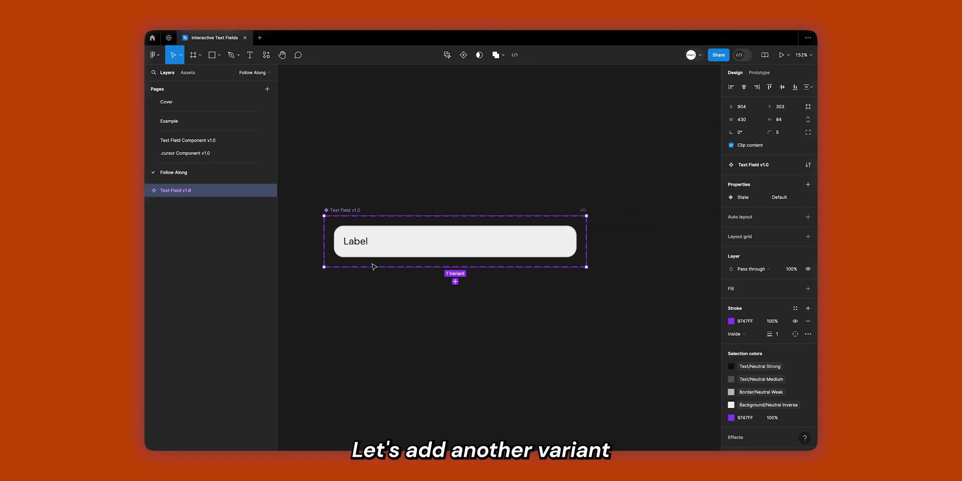
pyautogui.moveTo(373, 267); pyautogui.dragTo(373, 445)
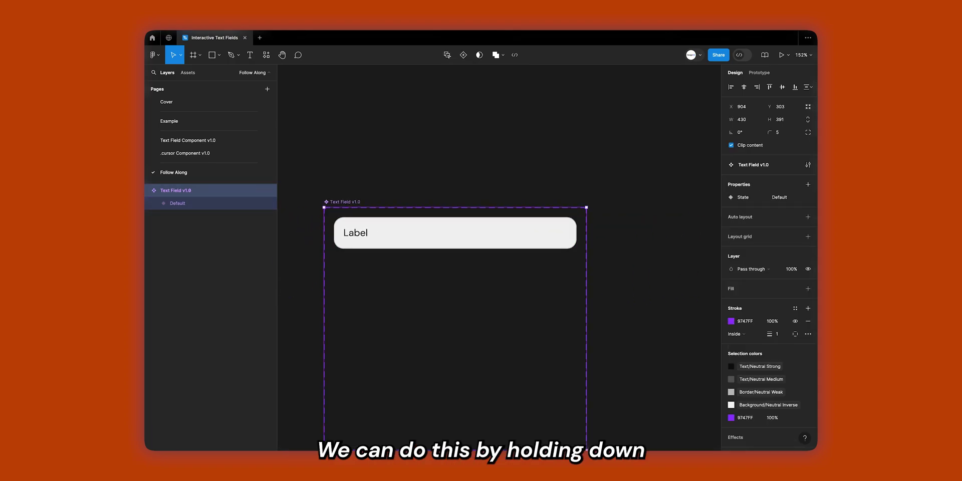
pyautogui.scroll(-2, 371, 386)
pyautogui.click(403, 170)
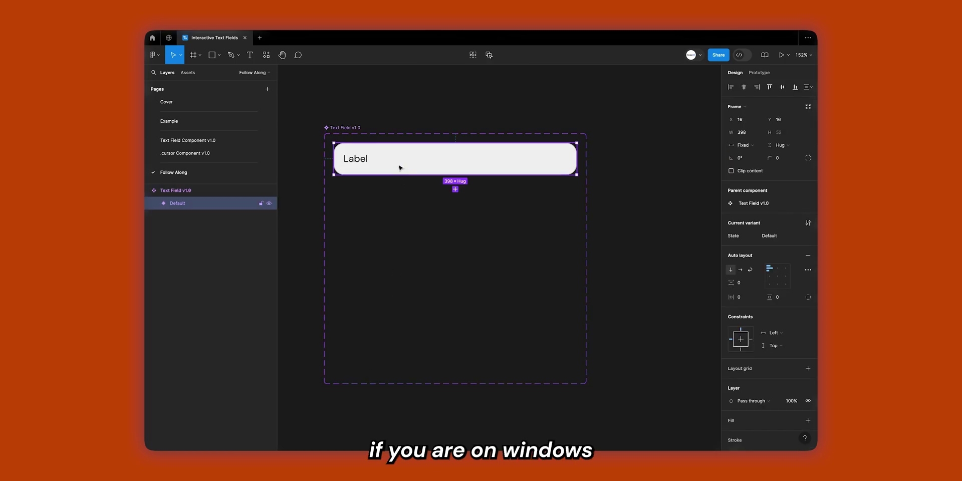
pyautogui.moveTo(400, 168); pyautogui.dragTo(400, 205)
pyautogui.click(773, 235)
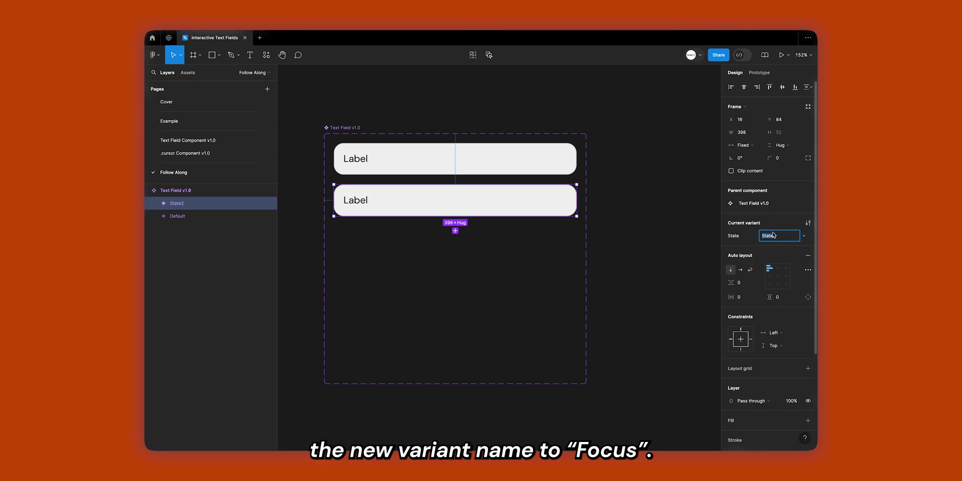
pyautogui.write('Focus')
pyautogui.press('Return')
pyautogui.click(708, 251)
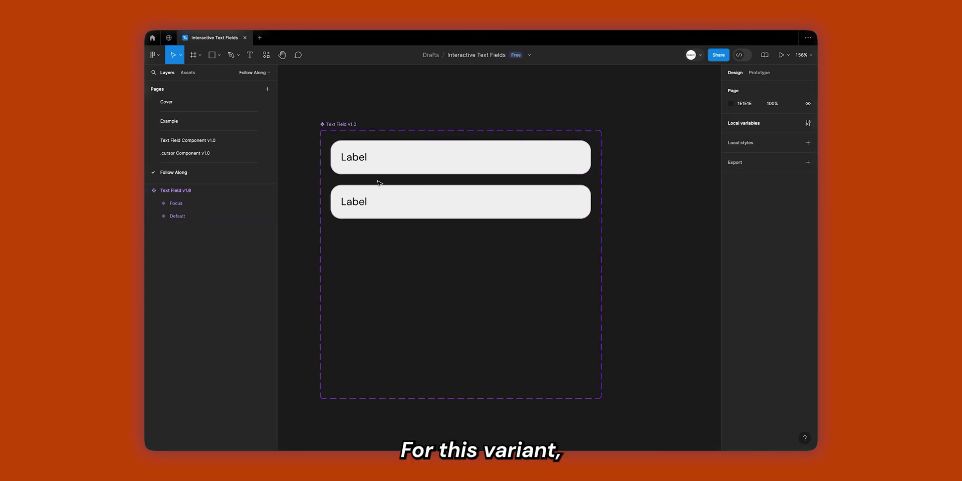
# Make the Focus variant's Label frame absolutely positioned.
pyautogui.scroll(5, 377, 180)
pyautogui.keyDown('ctrl'); pyautogui.click(334, 220); pyautogui.keyUp('ctrl')
pyautogui.click(196, 228)
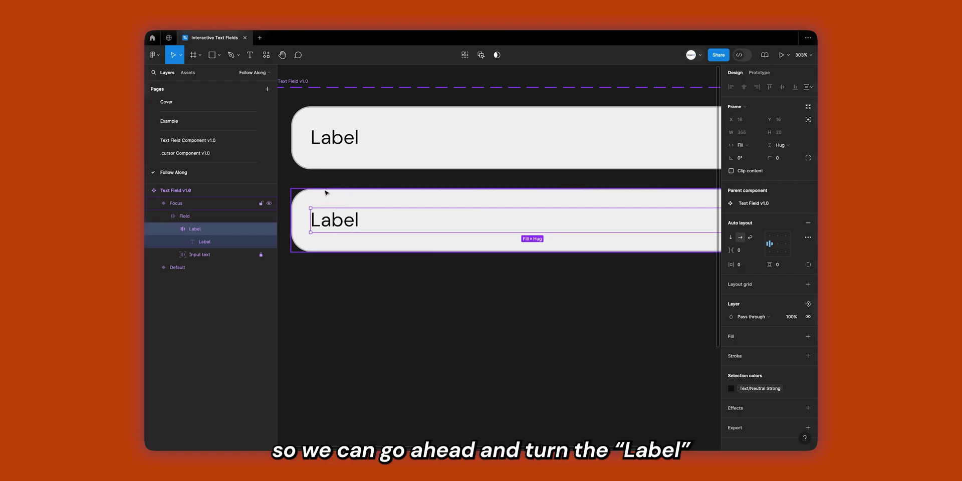
pyautogui.click(808, 121)
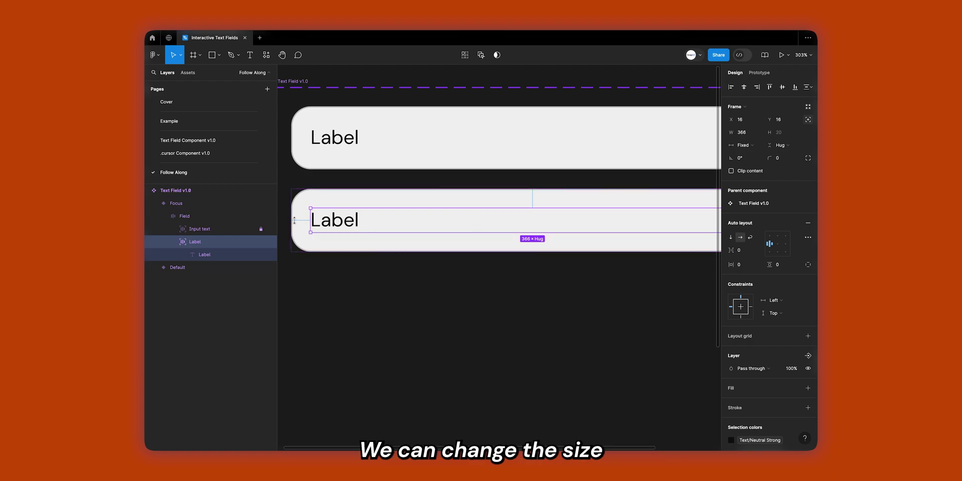
# Set the label text to font size 12, line height 16 and Text/Neutral Medium colour.
pyautogui.doubleClick(531, 216)
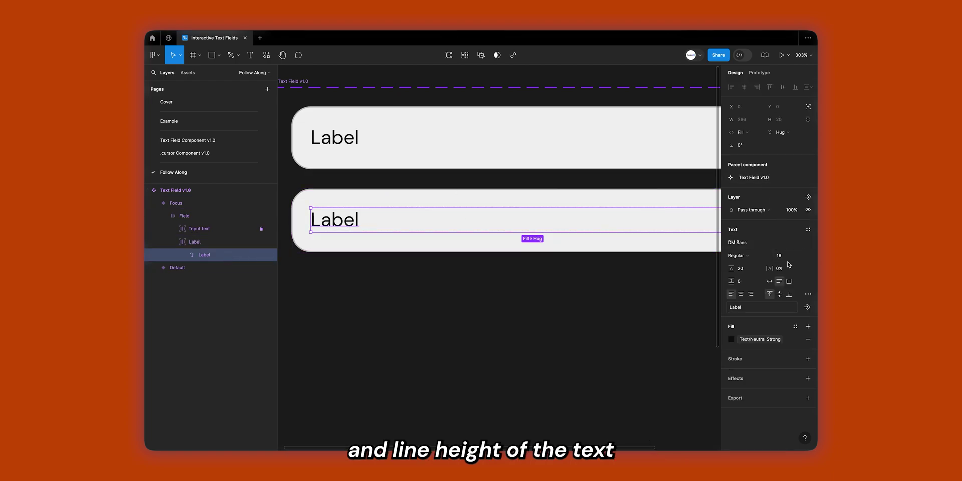
pyautogui.click(779, 255)
pyautogui.write('12')
pyautogui.press('Return')
pyautogui.click(751, 274)
pyautogui.write('1')
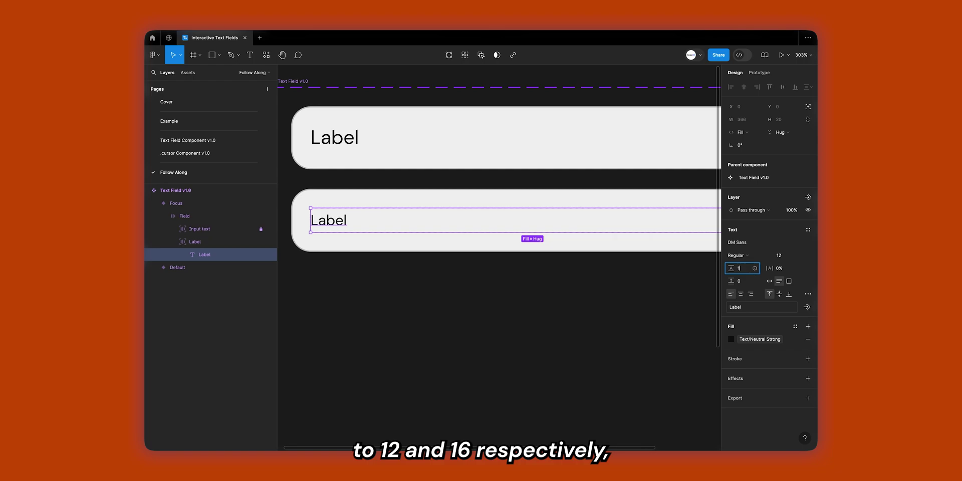
pyautogui.write('6')
pyautogui.click(732, 339)
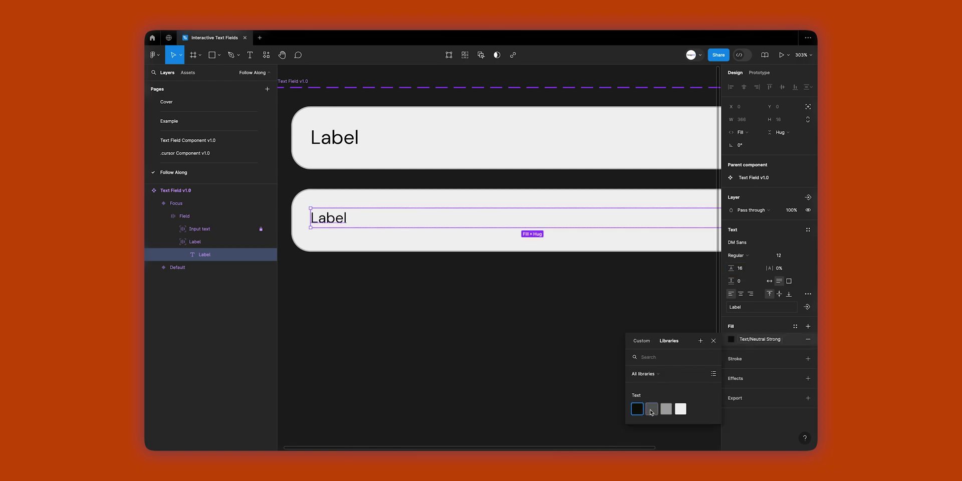
pyautogui.click(651, 410)
# Make the Label frame hug its contents, with the label text on auto width.
pyautogui.press('Escape')
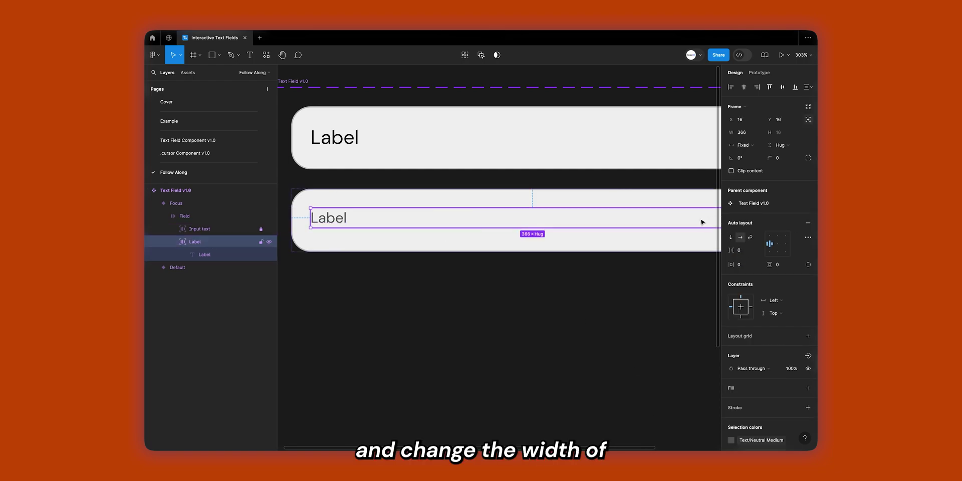
pyautogui.click(743, 144)
pyautogui.click(752, 153)
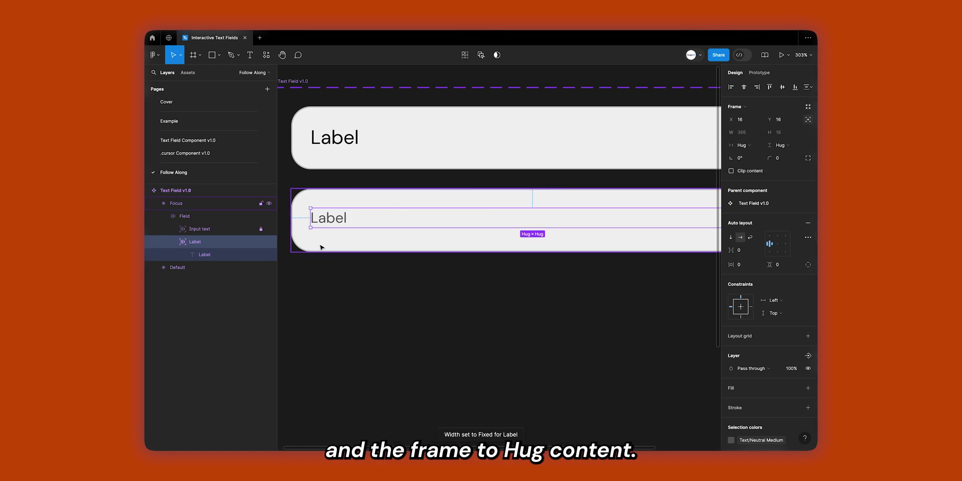
pyautogui.press('Return')
pyautogui.click(793, 150)
pyautogui.press('Escape')
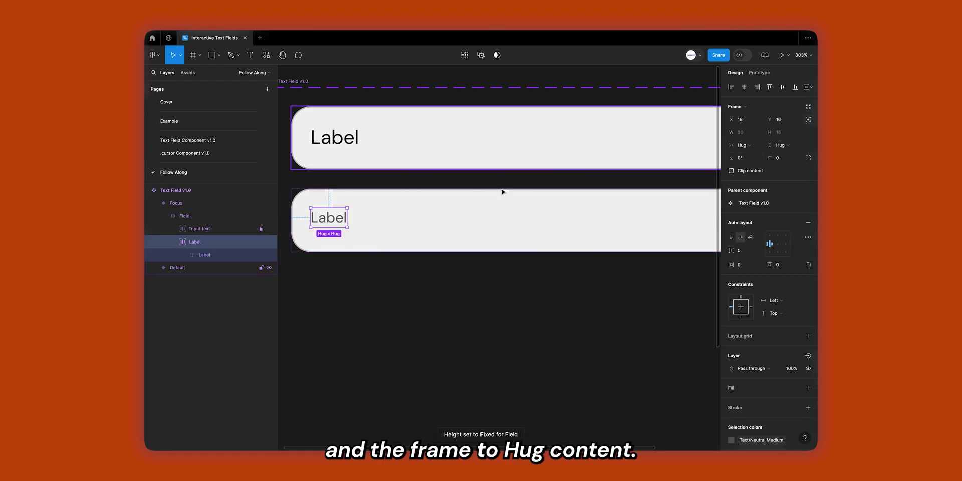
# Fill the Label frame with Background/Neutral Inverse and nudge it up onto the field border.
pyautogui.scroll(-2, 767, 301)
pyautogui.click(808, 330)
pyautogui.click(793, 330)
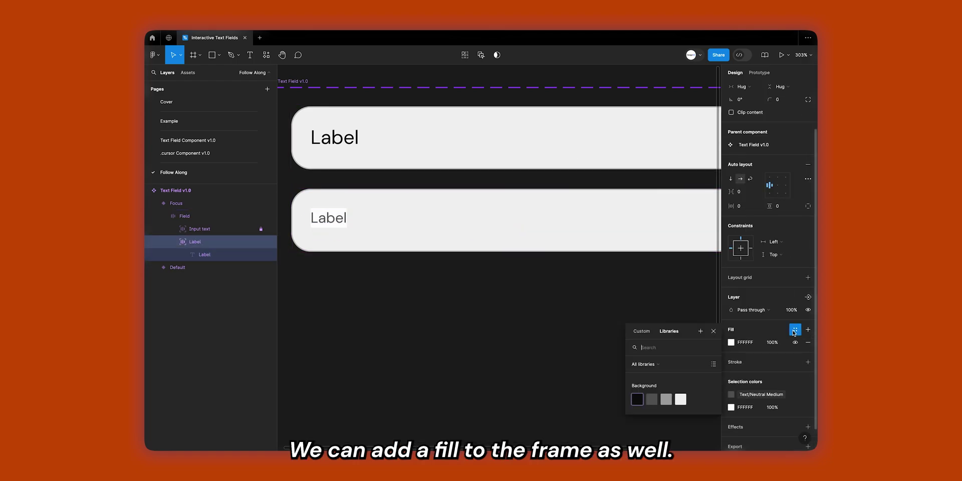
pyautogui.click(680, 399)
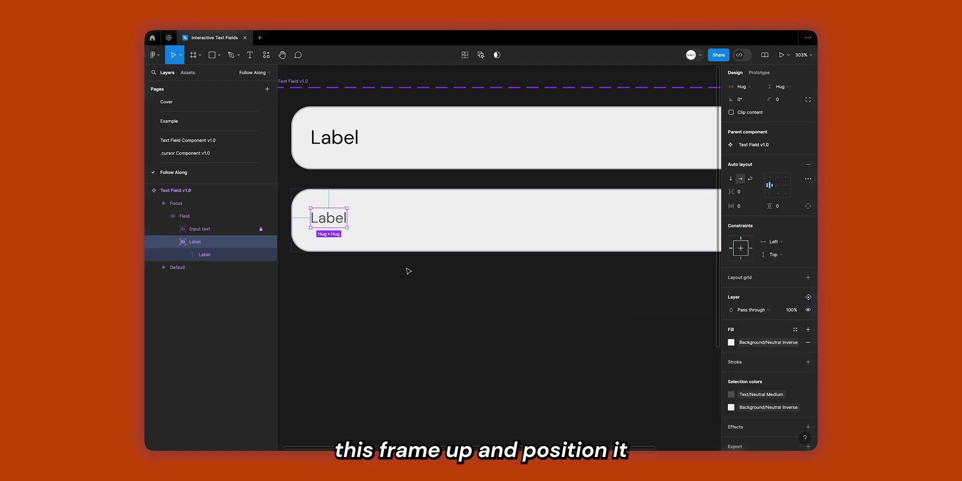
pyautogui.press('Up')
pyautogui.press('Up')
pyautogui.press('Up')
pyautogui.press('Up')
pyautogui.press('Up')
pyautogui.press('Up')
pyautogui.press('Up')
pyautogui.press('Up')
pyautogui.press('Up')
pyautogui.press('Up')
pyautogui.press('Up')
pyautogui.press('Up')
pyautogui.press('Up')
pyautogui.press('Up')
pyautogui.press('Up')
pyautogui.press('Up')
pyautogui.press('Up')
pyautogui.press('Up')
pyautogui.press('Up')
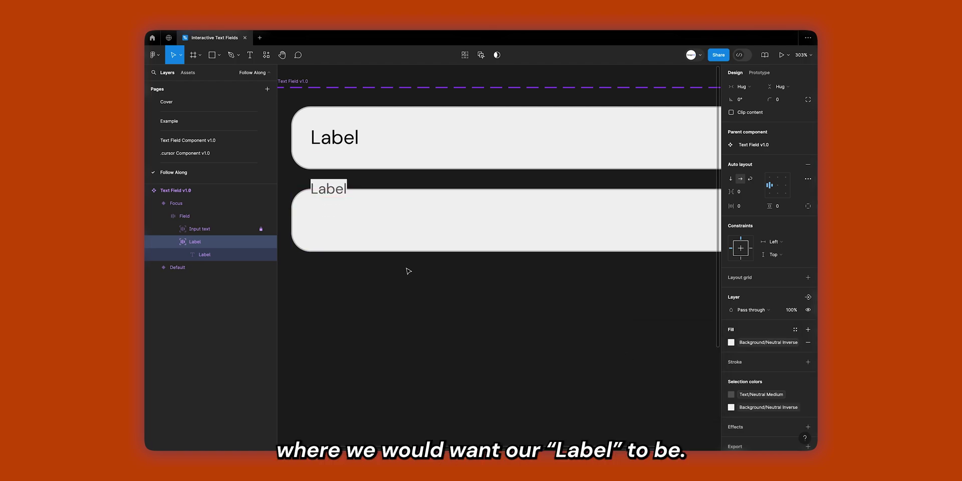
pyautogui.press('alt')
# Move the Focus variant down about 30 px.
pyautogui.click(370, 295)
pyautogui.hotkey('shift', '1')
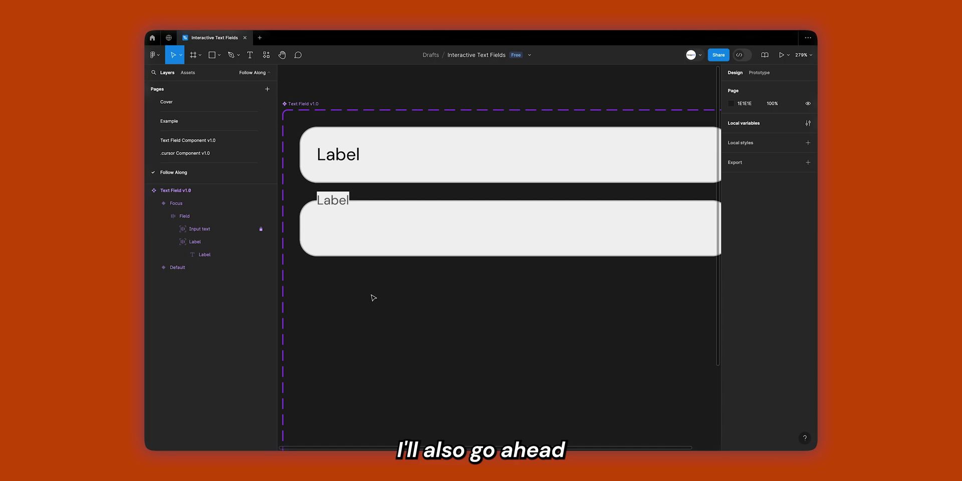
pyautogui.moveTo(369, 218); pyautogui.dragTo(370, 233)
# Give the Text Field v1.0 component set a Background/Neutral Inverse fill.
pyautogui.click(316, 129)
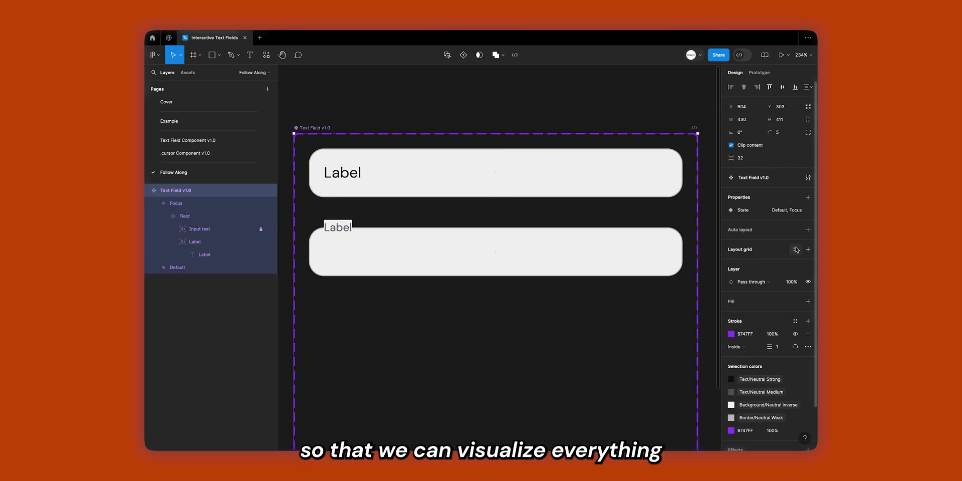
pyautogui.click(807, 301)
pyautogui.click(796, 302)
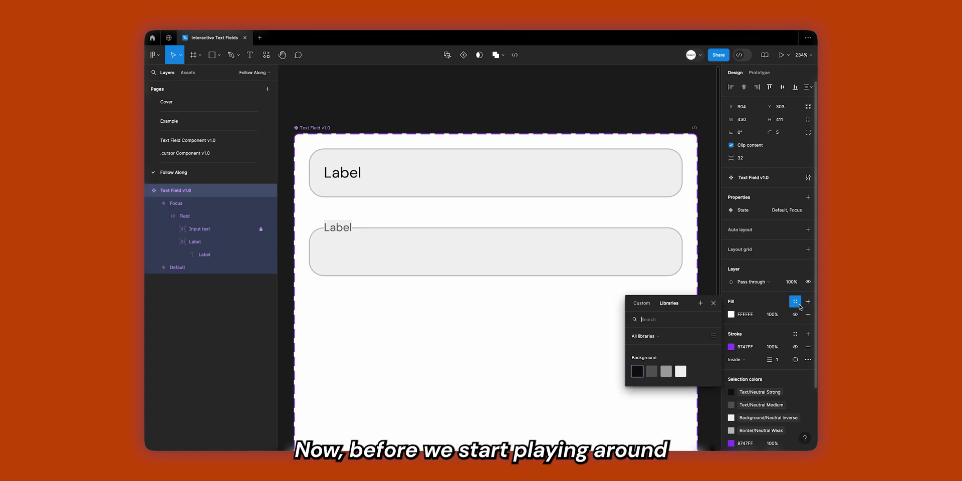
pyautogui.click(682, 371)
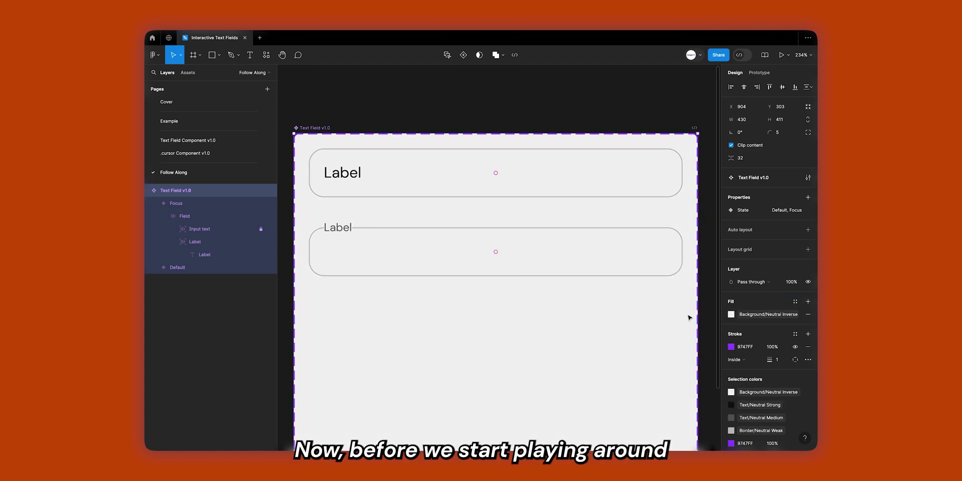
pyautogui.scroll(3, 327, 231)
# Create a Label text property from the Focus variant's label text.
pyautogui.keyDown('super'); pyautogui.click(331, 228); pyautogui.keyUp('super')
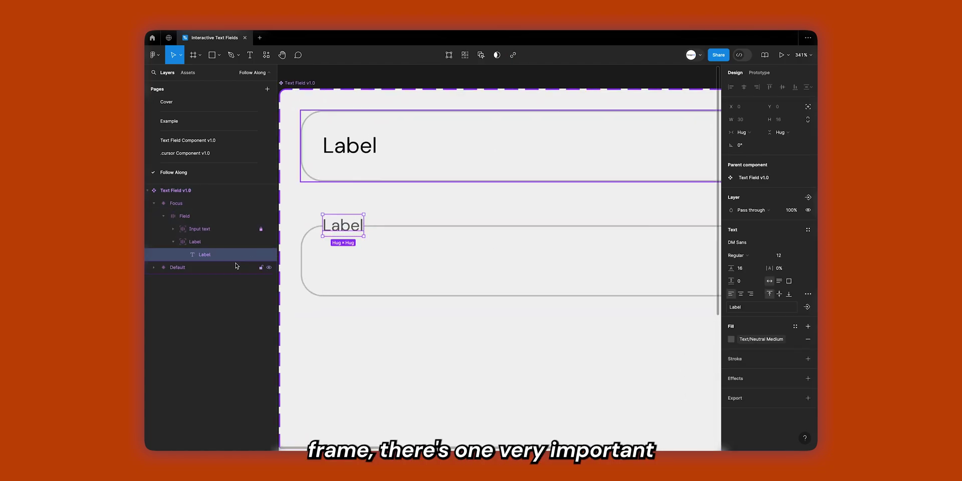
pyautogui.click(218, 243)
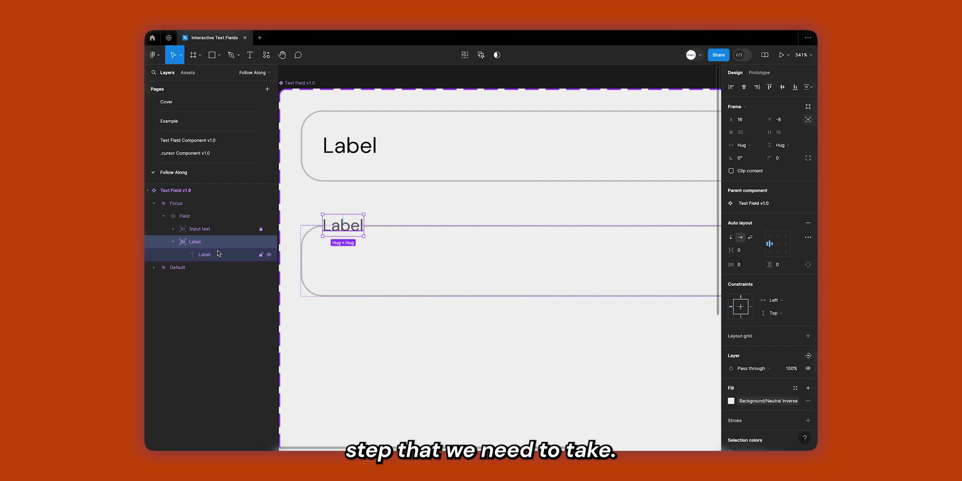
pyautogui.click(217, 253)
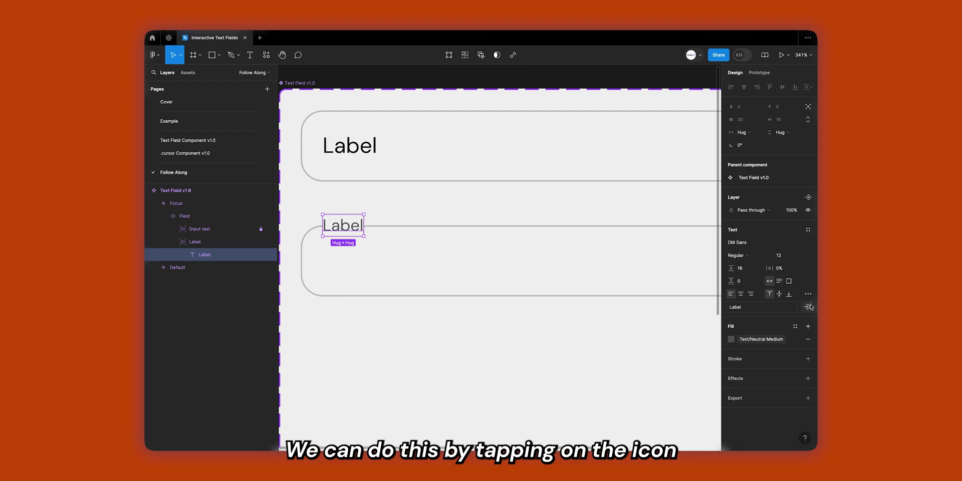
pyautogui.click(809, 307)
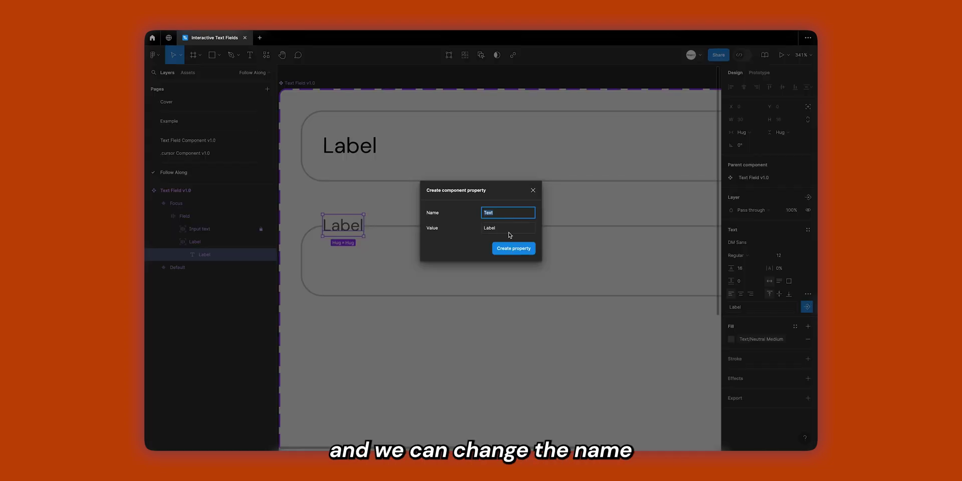
pyautogui.write('Label')
pyautogui.press('Return')
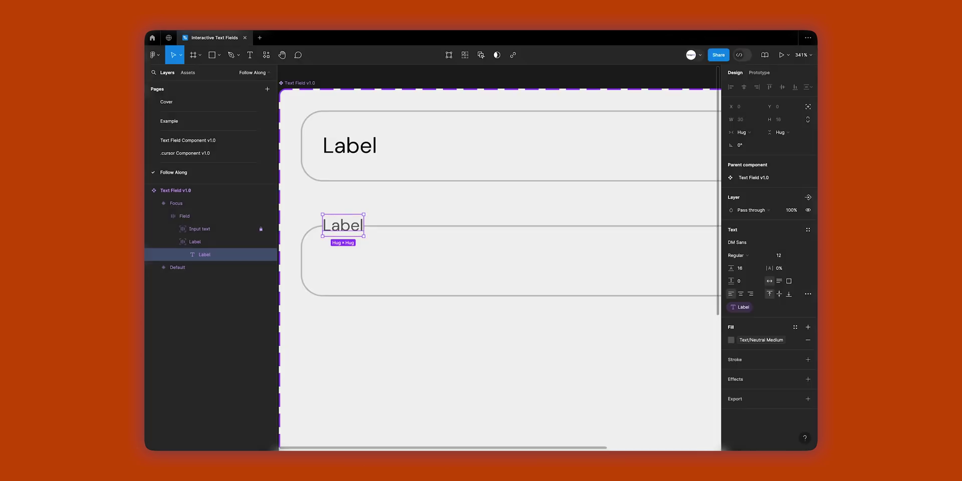
# Bind the Default variant's label text to the Label property.
pyautogui.click(349, 145)
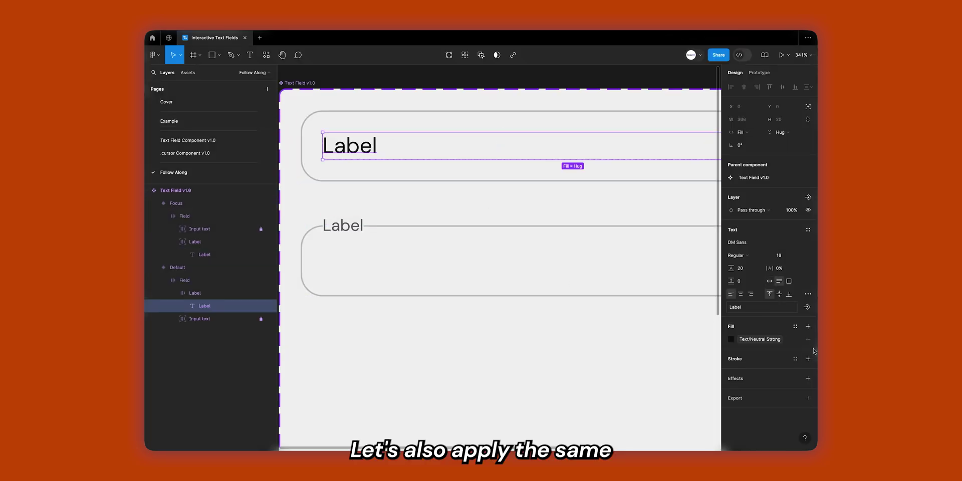
pyautogui.click(807, 307)
pyautogui.click(784, 323)
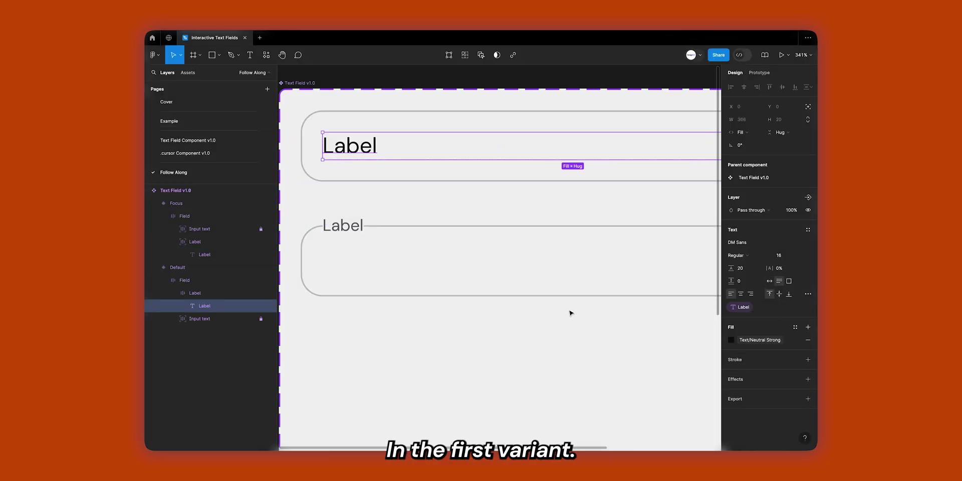
# Raise the Focus input text to 100% opacity, return it to auto layout, and unlock its layer.
pyautogui.click(379, 263)
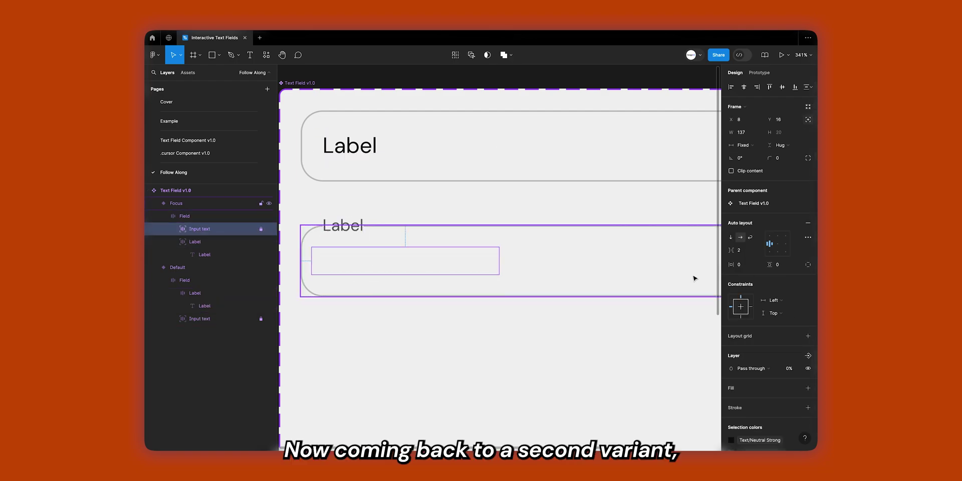
pyautogui.click(789, 368)
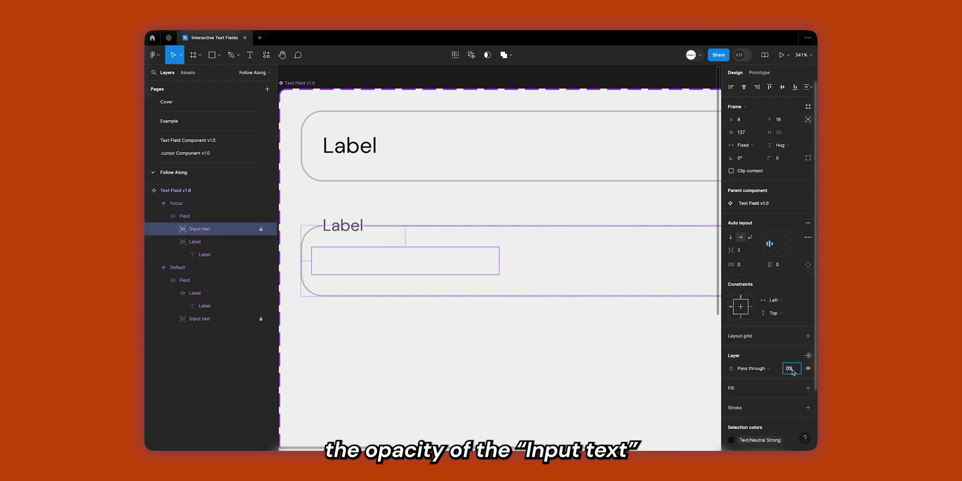
pyautogui.write('100')
pyautogui.press('Return')
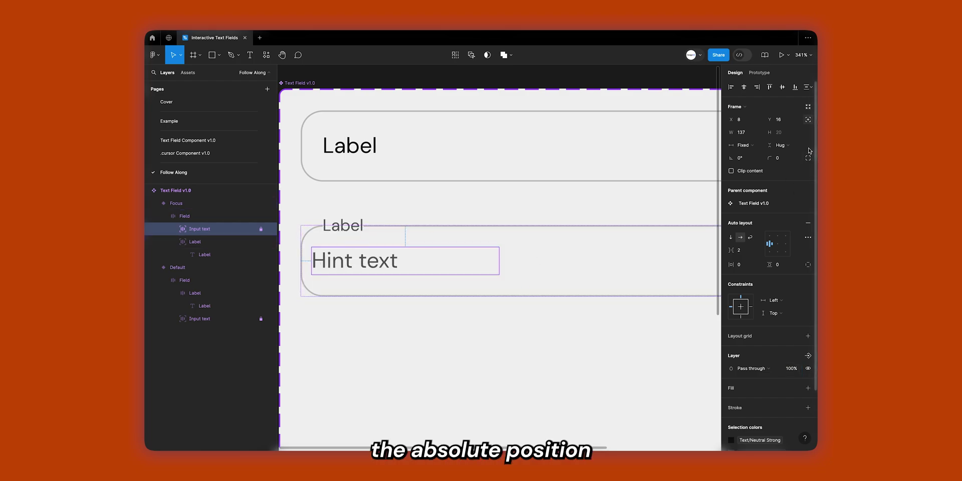
pyautogui.click(808, 120)
pyautogui.click(390, 261)
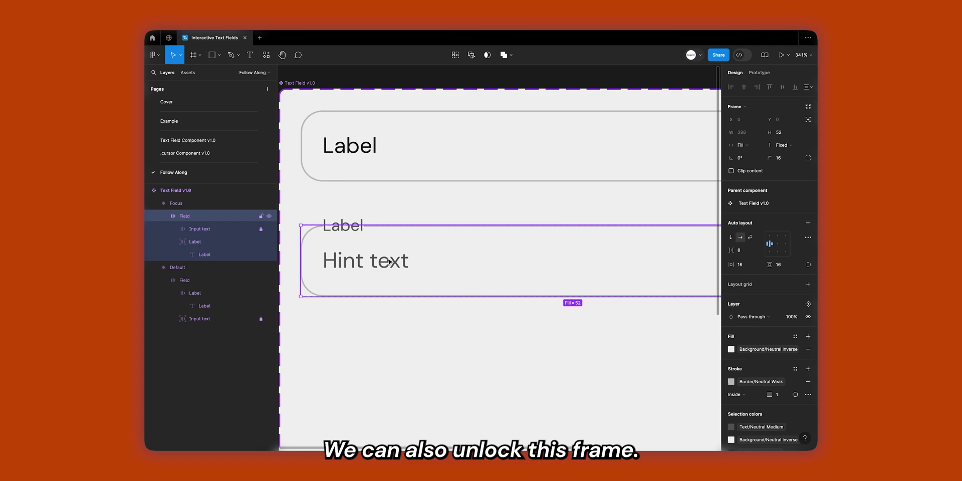
pyautogui.click(261, 229)
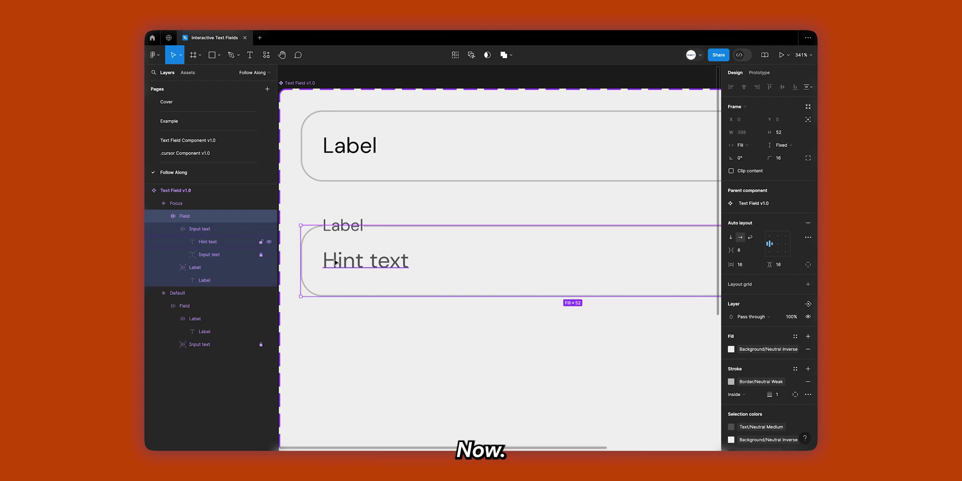
pyautogui.doubleClick(335, 262)
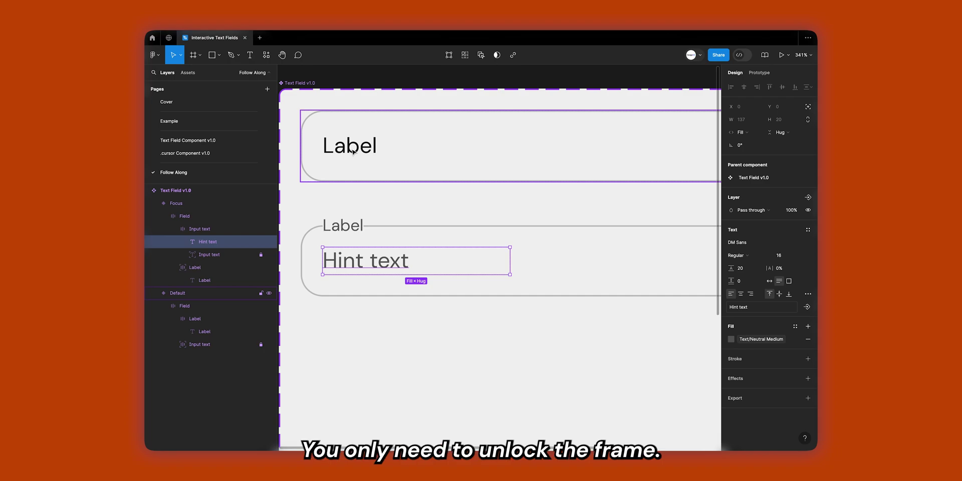
# Select both variants' Hint text layers and bind them to a new Hint text property.
pyautogui.click(353, 151)
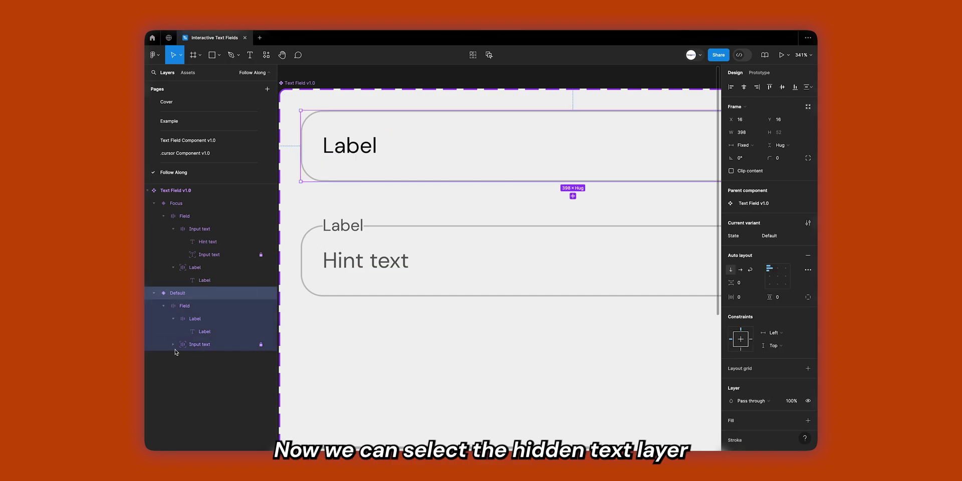
pyautogui.click(204, 357)
pyautogui.keyDown('shift'); pyautogui.click(207, 242); pyautogui.keyUp('shift')
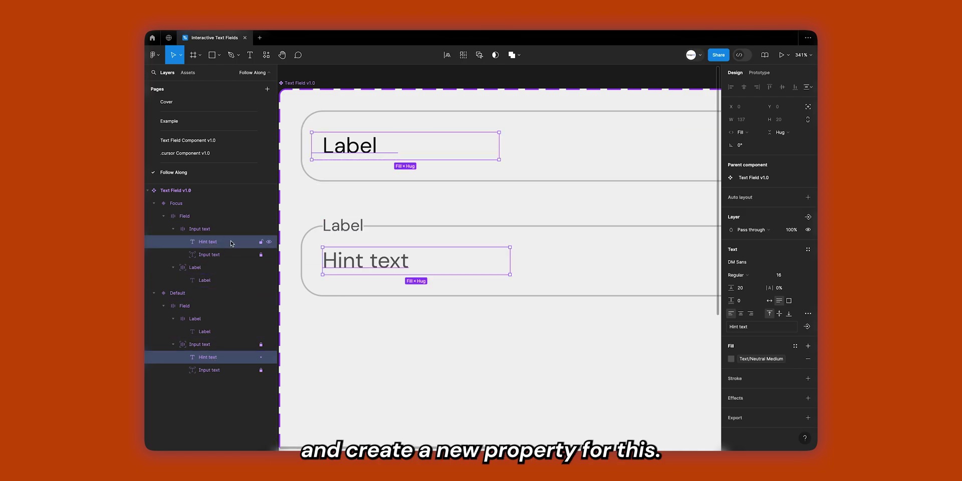
pyautogui.click(807, 326)
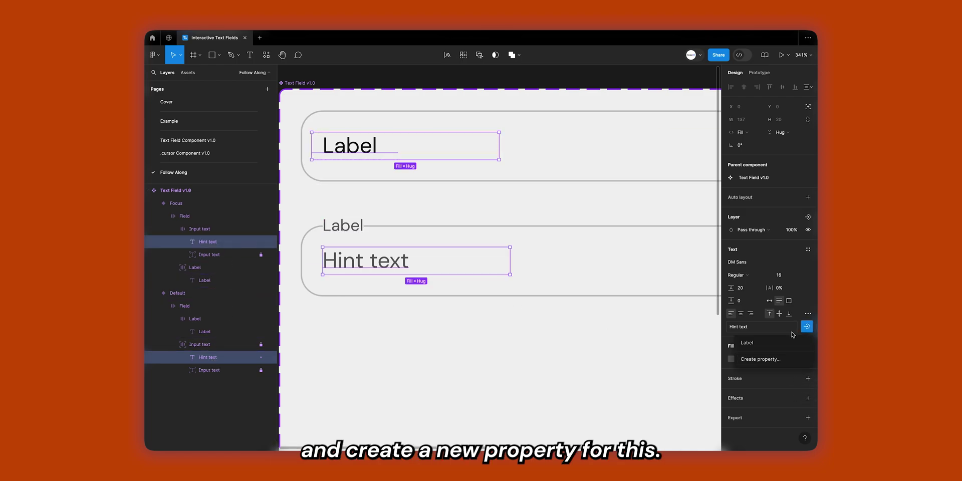
pyautogui.click(773, 359)
pyautogui.click(505, 233)
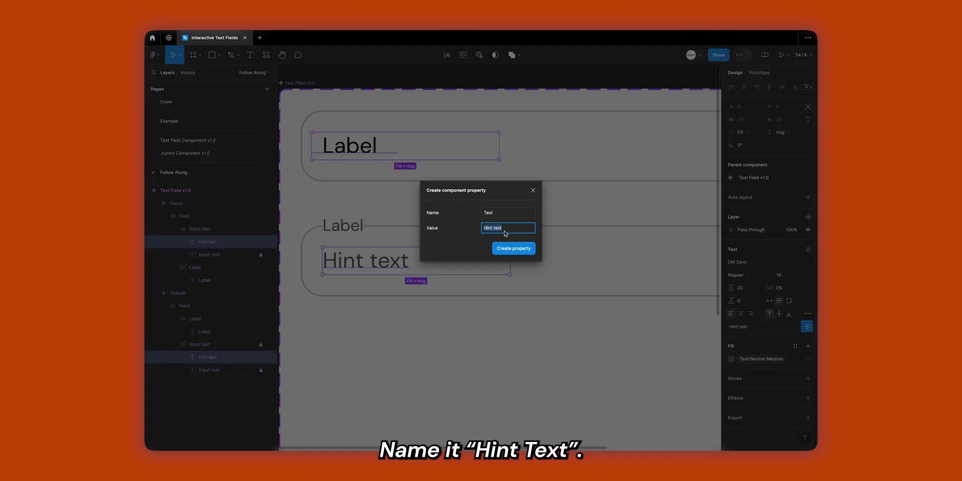
pyautogui.click(506, 215)
pyautogui.click(516, 247)
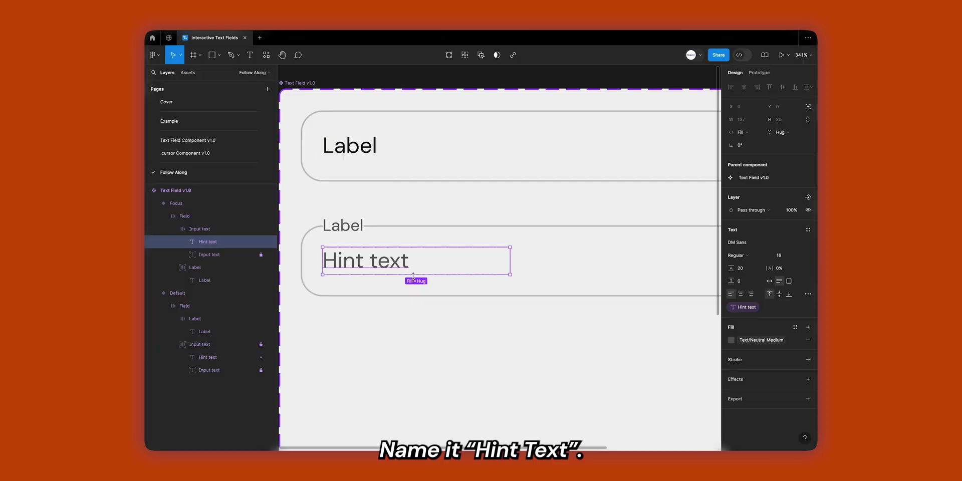
pyautogui.hscroll(-2, 415, 280)
pyautogui.hscroll(10, 415, 279)
pyautogui.hscroll(5, 415, 279)
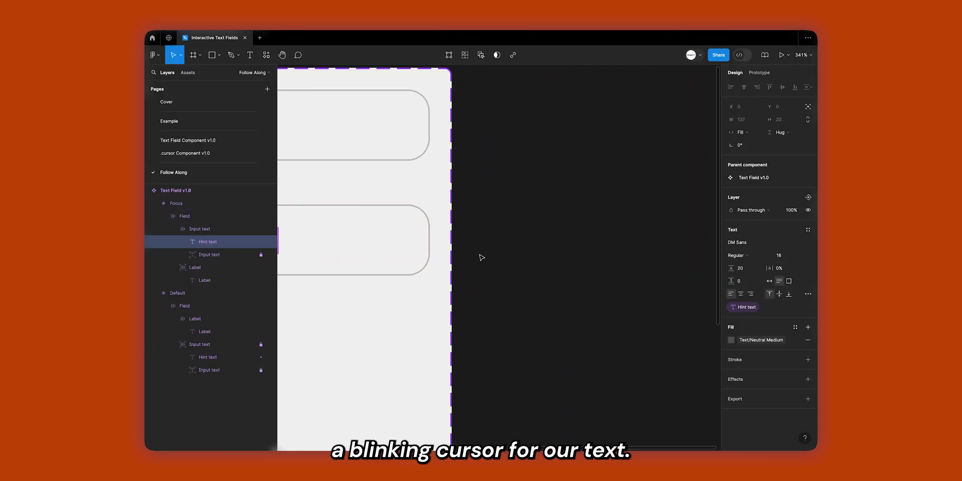
# Draw a rectangle right of the field and resize it to 2 × 20.
pyautogui.click(481, 253)
pyautogui.scroll(2, 481, 253)
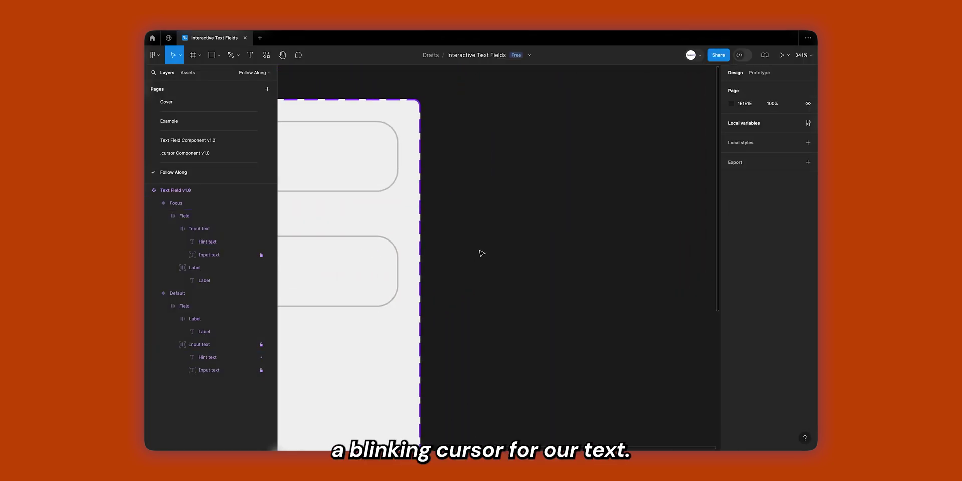
pyautogui.press('r')
pyautogui.click(489, 140)
pyautogui.moveTo(507, 167); pyautogui.dragTo(546, 198)
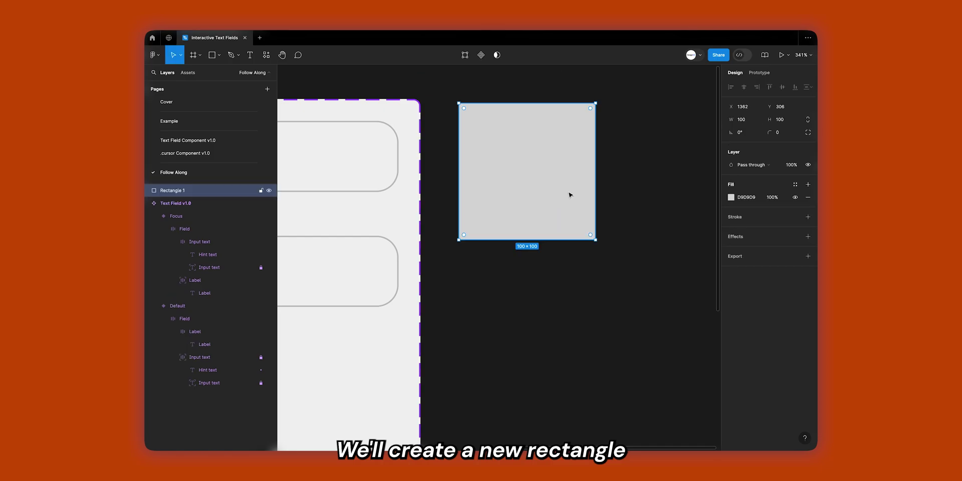
pyautogui.click(750, 124)
pyautogui.write('2')
pyautogui.press('Tab')
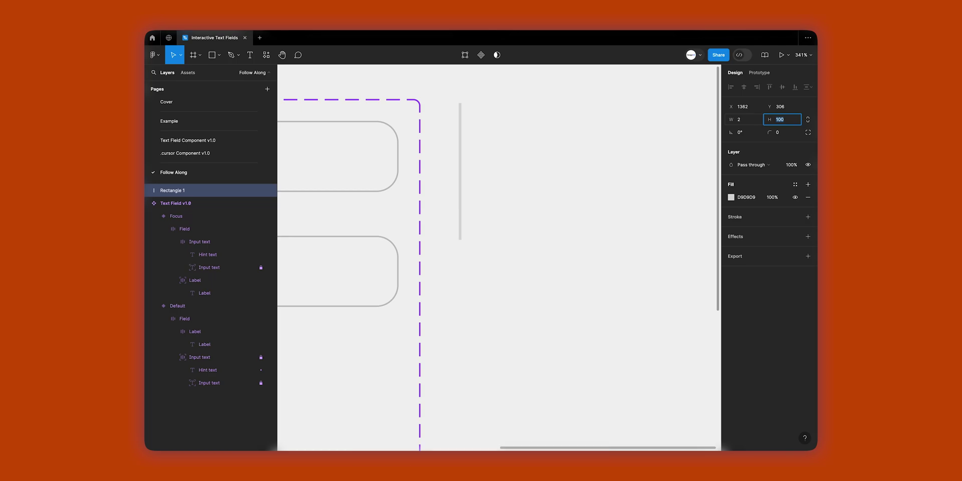
pyautogui.write('20')
pyautogui.press('Return')
# Fill the thin bar with the Background/Neutral Strong style.
pyautogui.click(588, 142)
pyautogui.scroll(5, 448, 113)
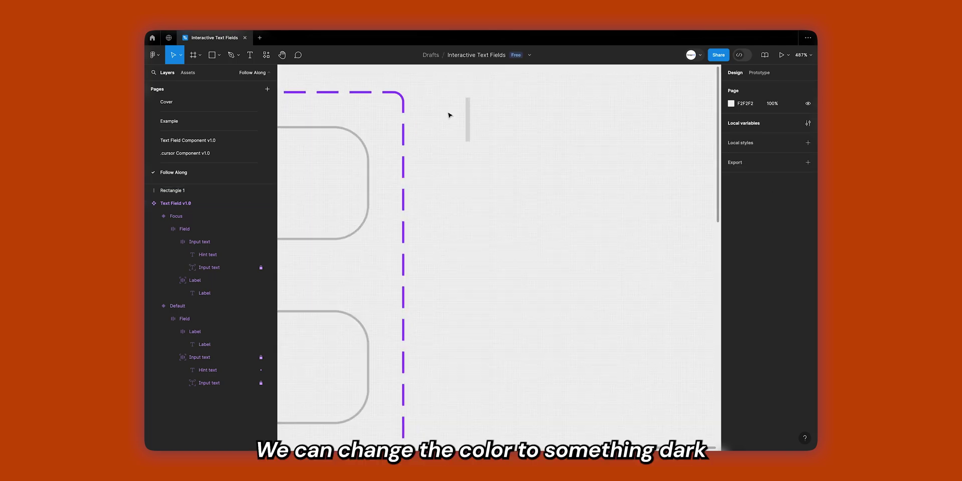
pyautogui.click(489, 120)
pyautogui.scroll(3, 582, 242)
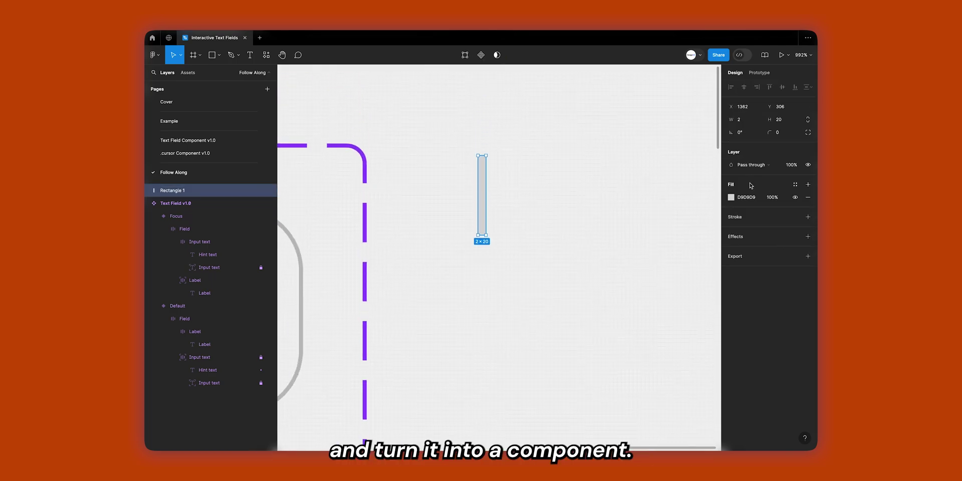
pyautogui.click(795, 186)
pyautogui.click(638, 254)
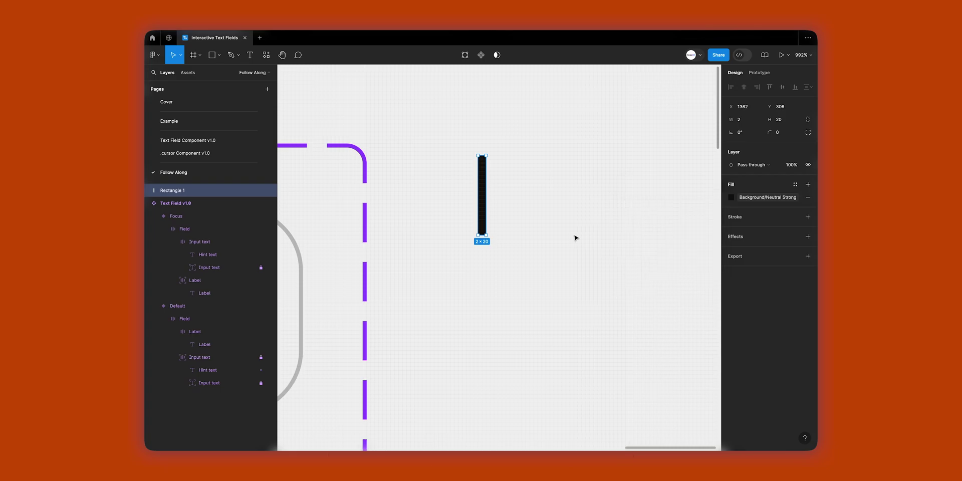
# Turn the bar into a component named .cursor v1.0.
pyautogui.click(531, 211)
pyautogui.click(481, 214)
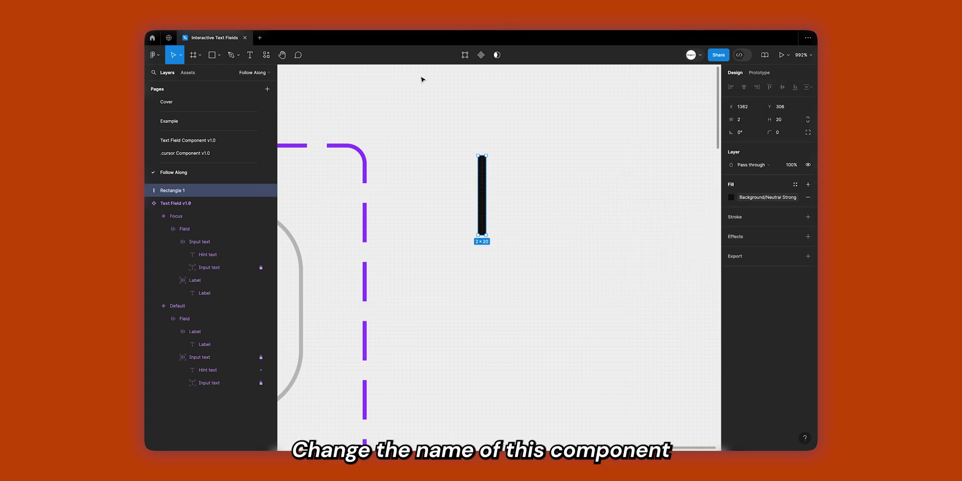
pyautogui.click(481, 55)
pyautogui.doubleClick(202, 191)
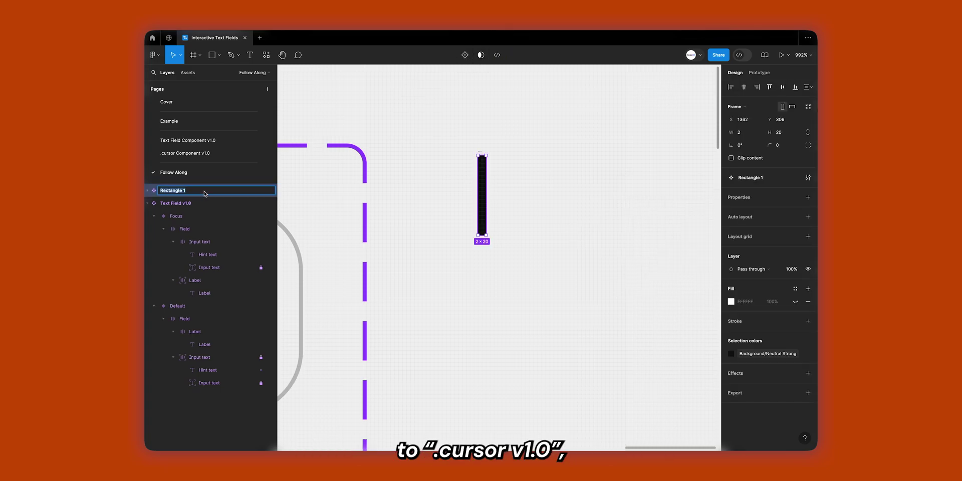
pyautogui.write('Cur')
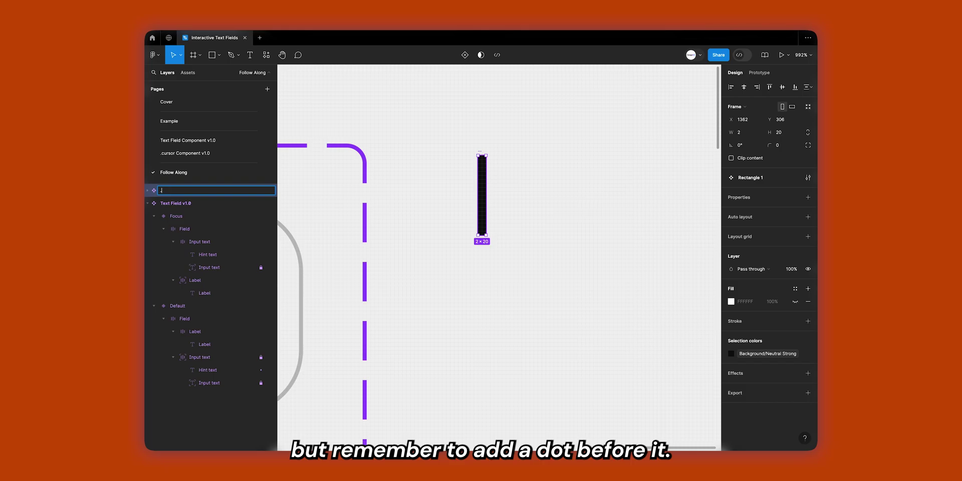
pyautogui.write('sor v')
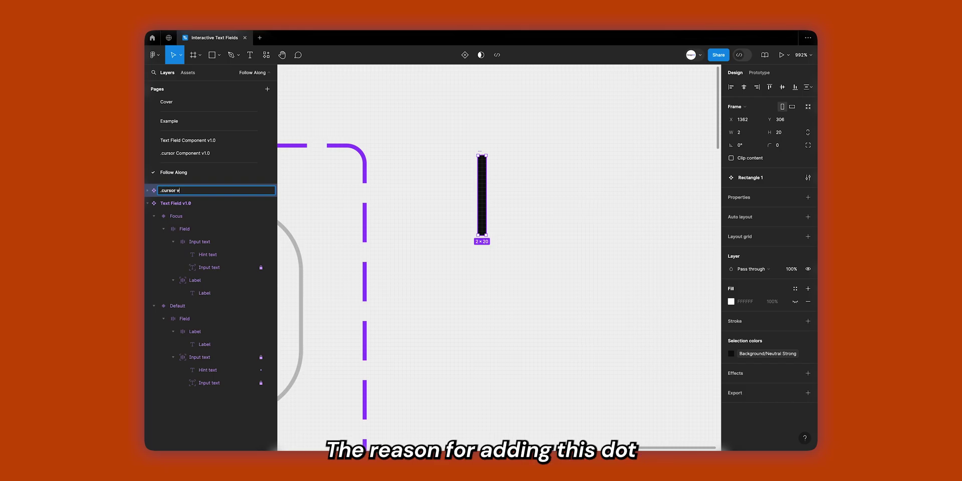
pyautogui.write('1.0')
pyautogui.press('Return')
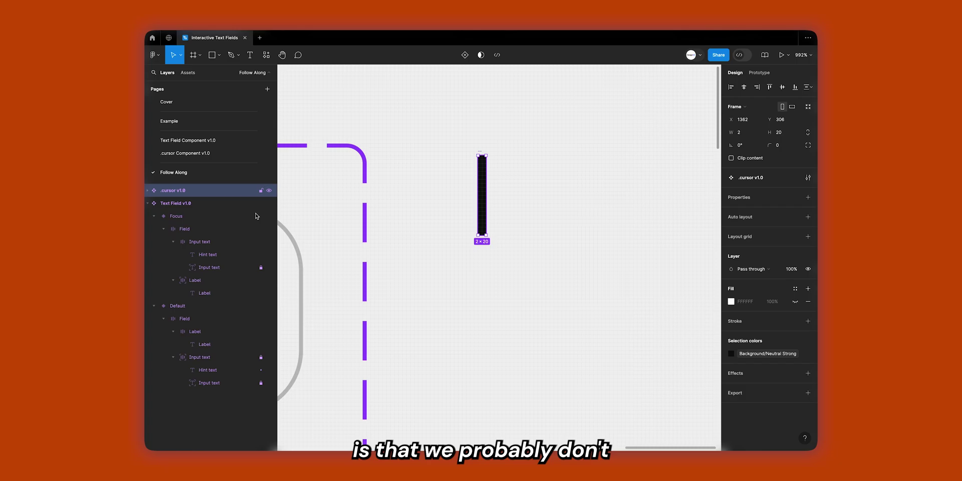
pyautogui.click(511, 261)
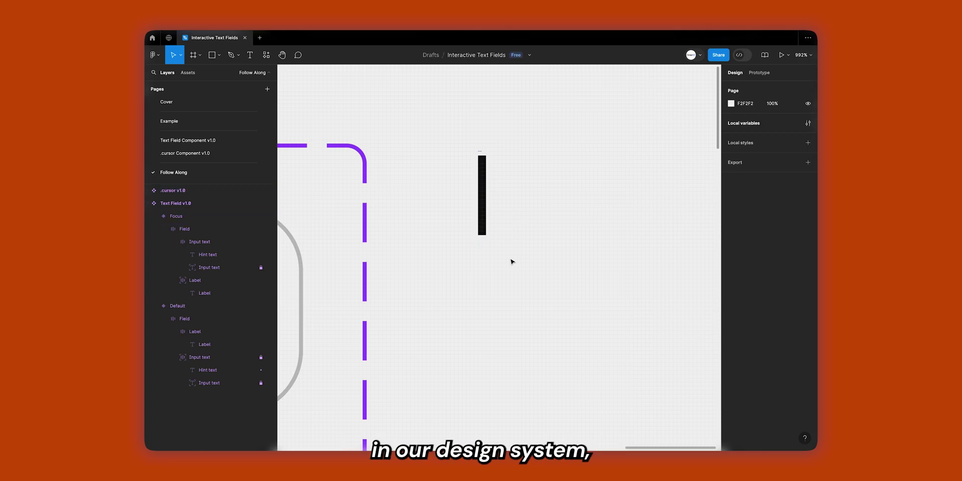
pyautogui.click(485, 158)
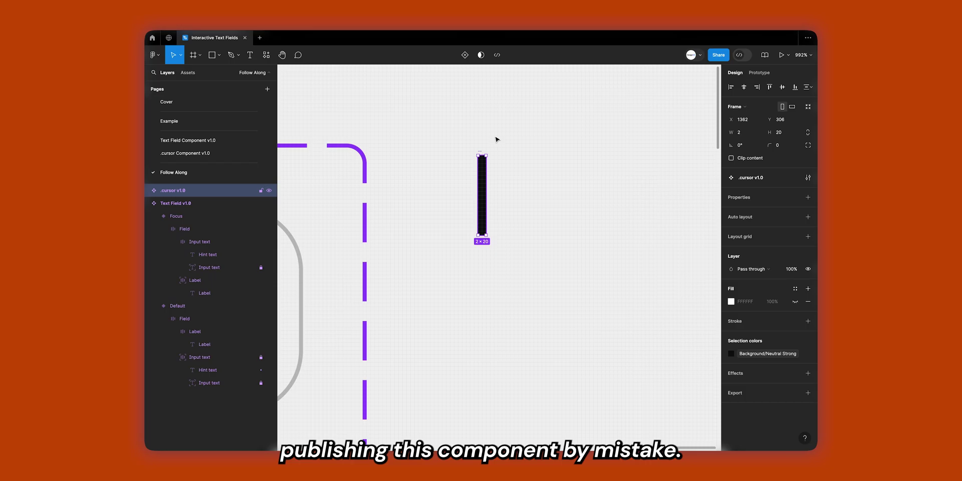
# Add a second variant to .cursor v1.0 and rename Property 1 to State.
pyautogui.click(466, 56)
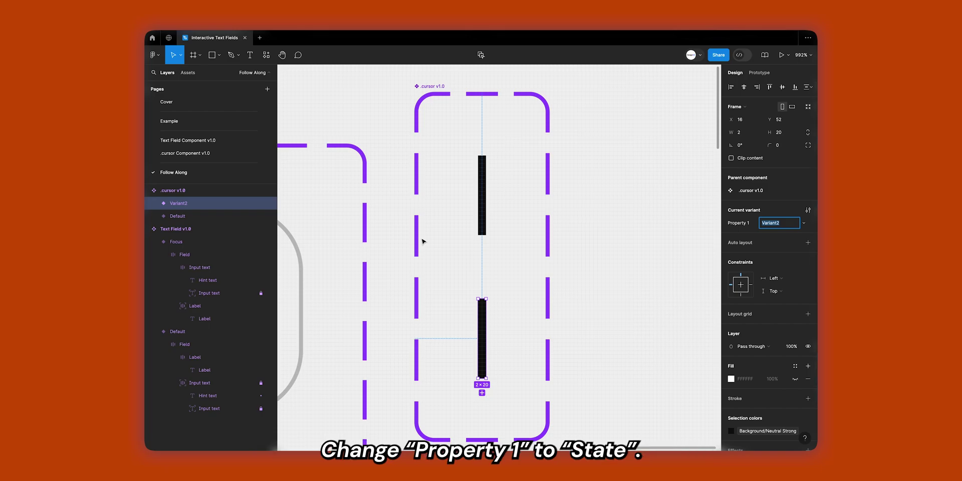
pyautogui.click(203, 190)
pyautogui.doubleClick(742, 209)
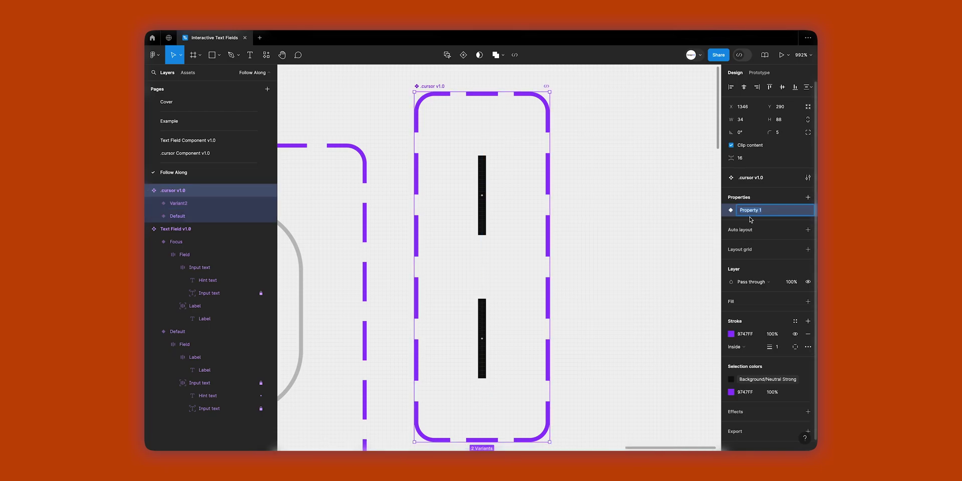
pyautogui.press('Return')
pyautogui.press('Escape')
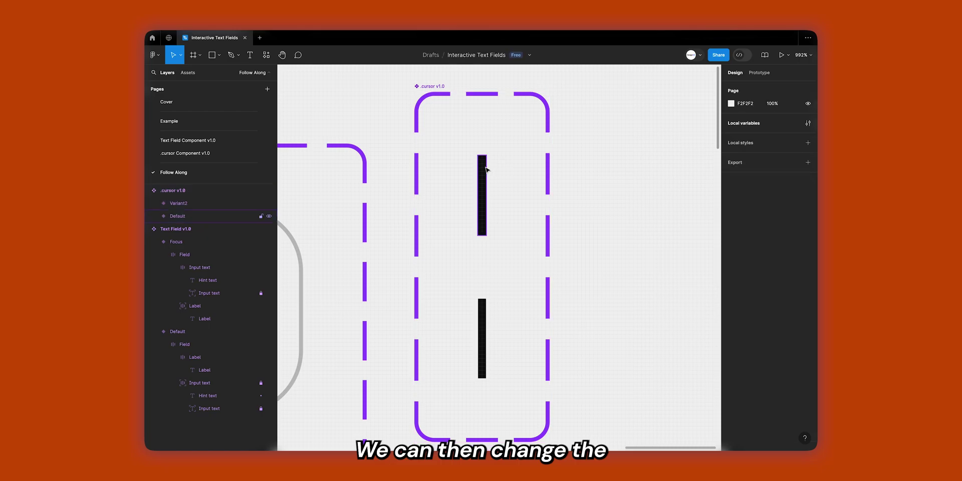
# Set the top variant's State to On and the bottom variant's to Off.
pyautogui.click(484, 170)
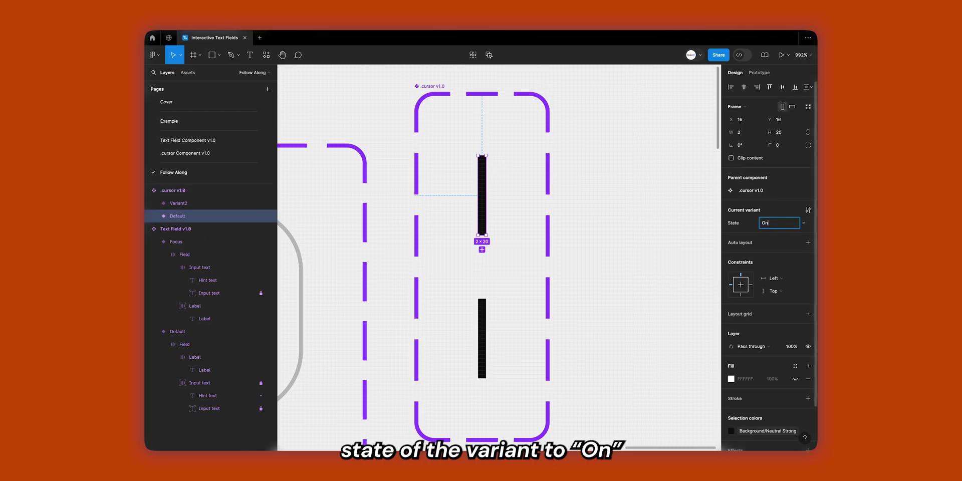
pyautogui.write('On')
pyautogui.press('Return')
pyautogui.click(482, 339)
pyautogui.click(773, 225)
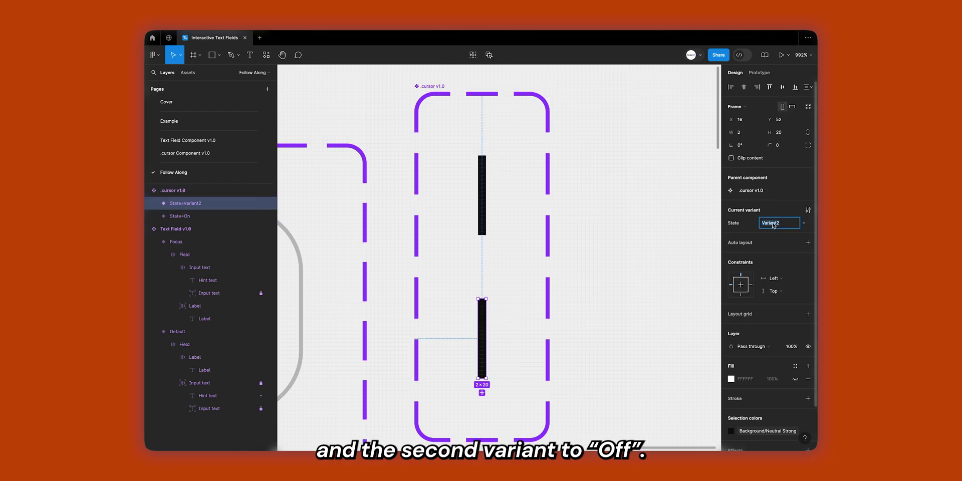
pyautogui.write('Off')
pyautogui.press('Return')
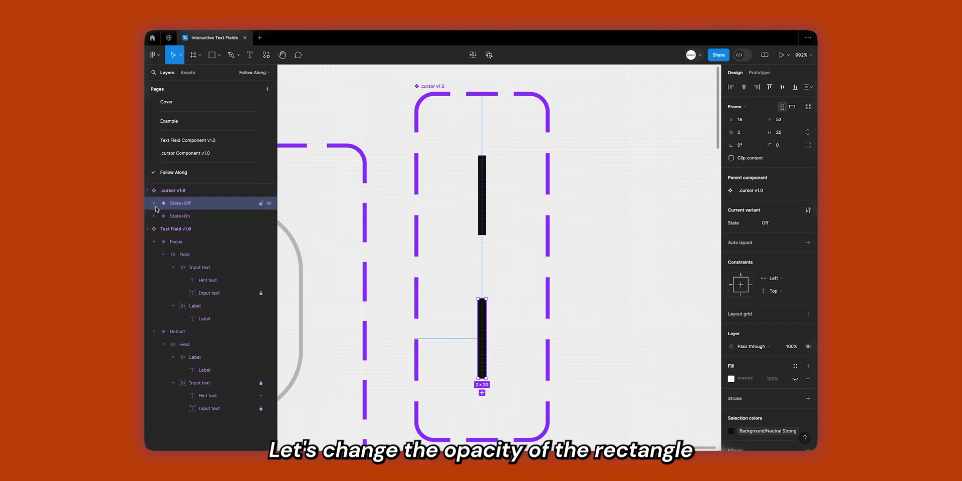
# Set the Off variant's rectangle layer opacity to 0%.
pyautogui.click(153, 203)
pyautogui.click(185, 216)
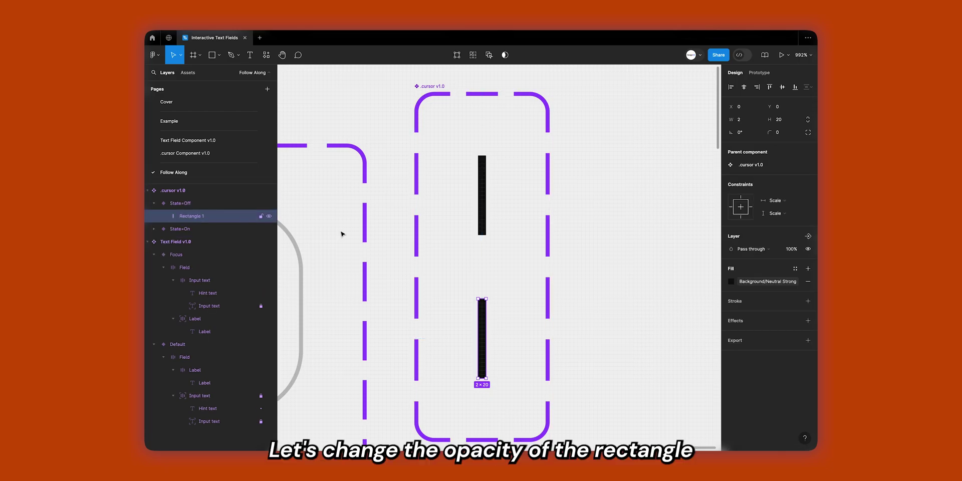
pyautogui.click(794, 253)
pyautogui.press('Return')
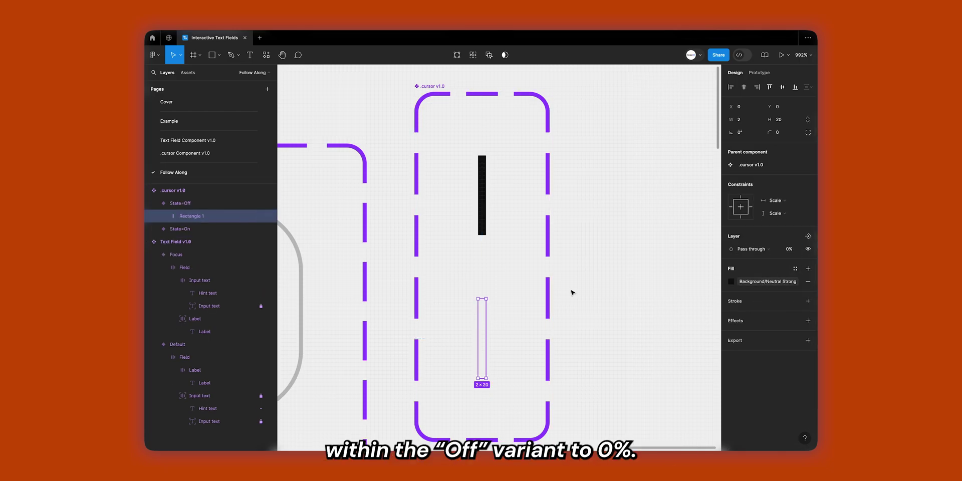
# Rename the rectangles in both variants to Cursor, then select the component set in Prototype mode.
pyautogui.click(481, 195)
pyautogui.doubleClick(198, 242)
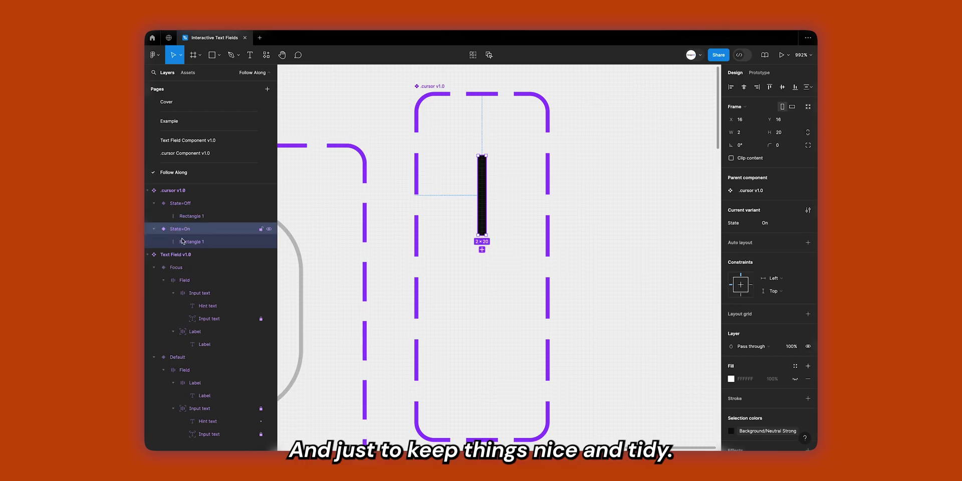
pyautogui.write('Cursor')
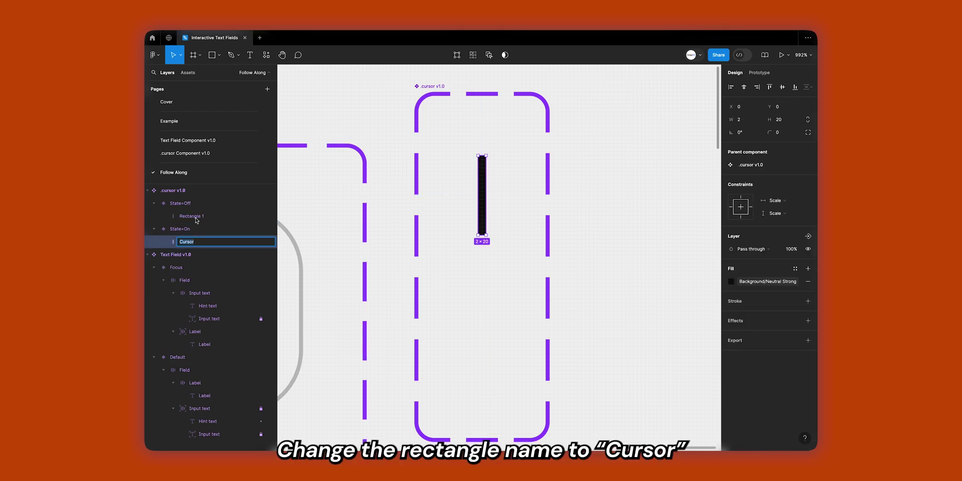
pyautogui.click(481, 338)
pyautogui.hotkey('ctrl', 'r')
pyautogui.write('Cursor')
pyautogui.press('Return')
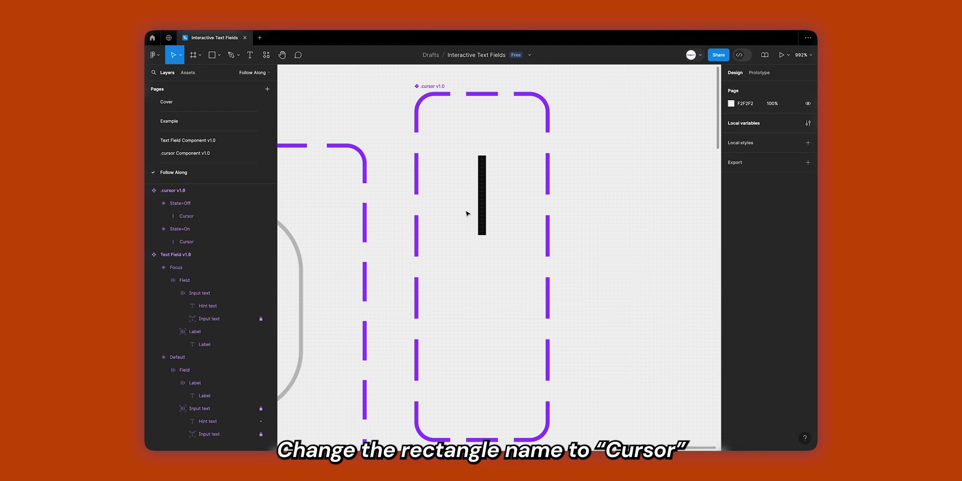
pyautogui.click(482, 197)
pyautogui.click(224, 191)
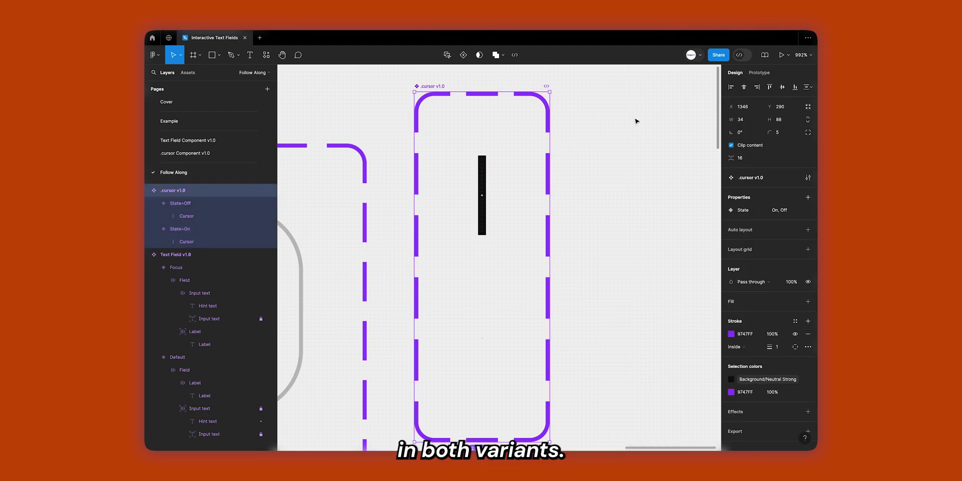
pyautogui.hotkey('shift', 'e')
# Connect the On variant to Off with an After delay trigger and Smart animate.
pyautogui.click(481, 196)
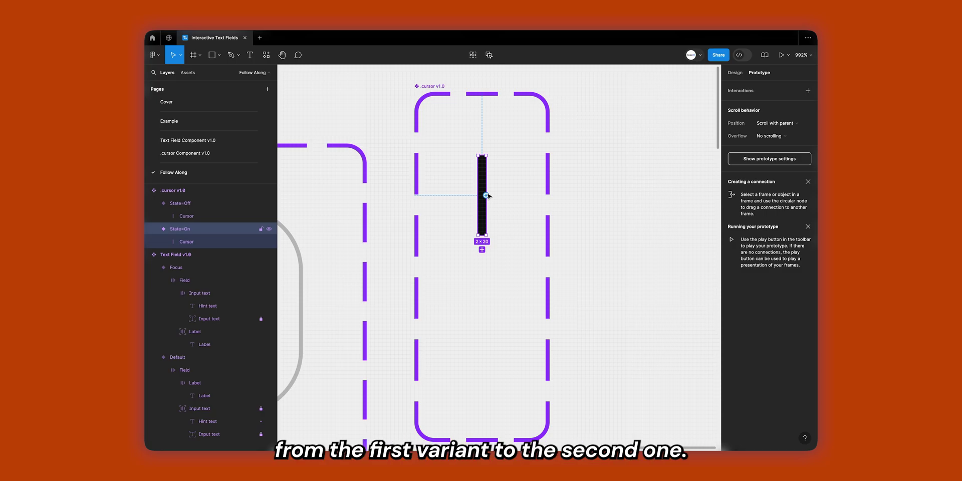
pyautogui.moveTo(485, 196); pyautogui.dragTo(483, 317)
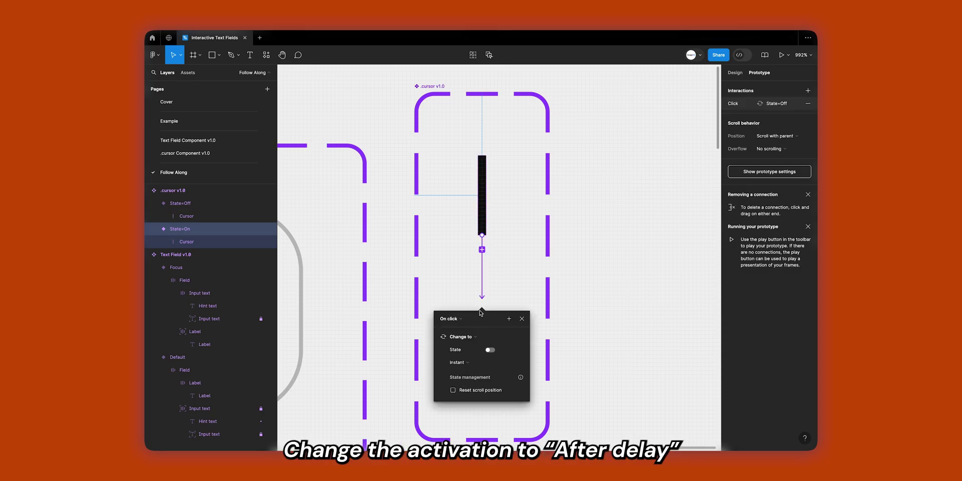
pyautogui.click(460, 321)
pyautogui.click(458, 420)
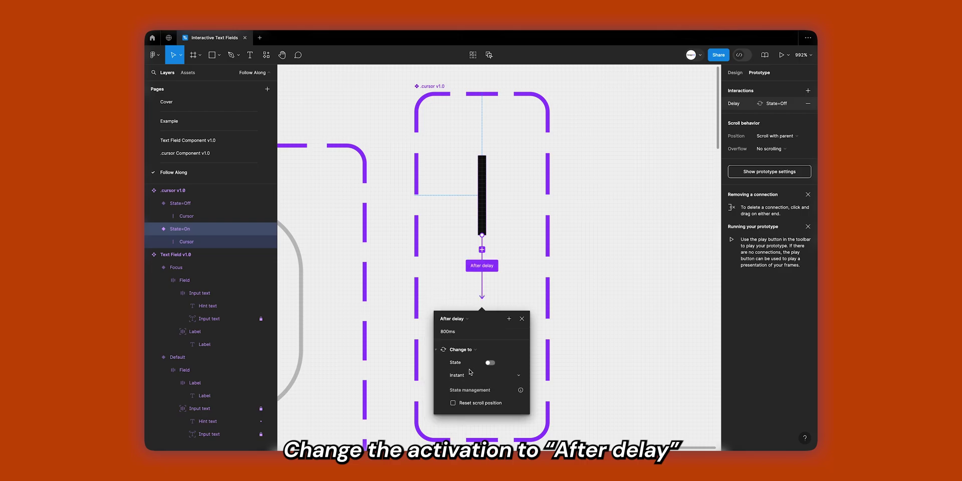
pyautogui.click(461, 376)
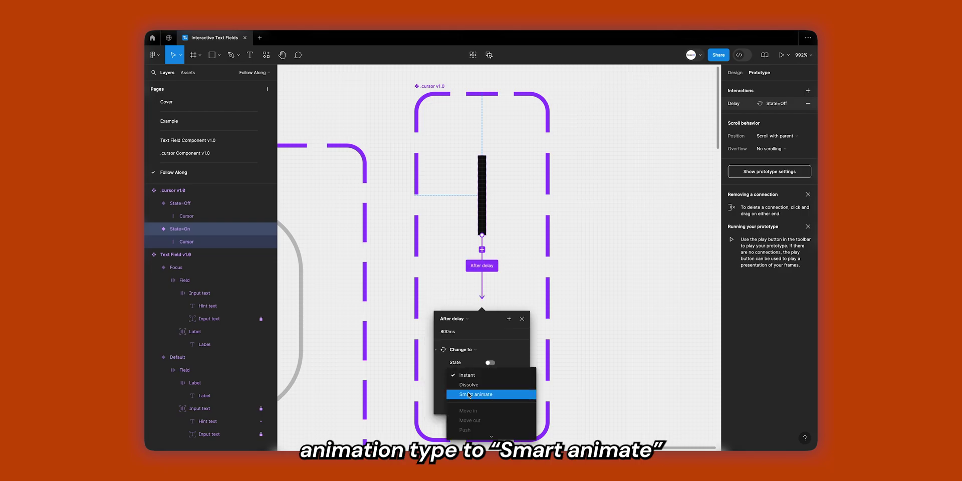
pyautogui.click(469, 395)
# Give the transition Ease in and out easing and a 200 ms duration.
pyautogui.click(482, 305)
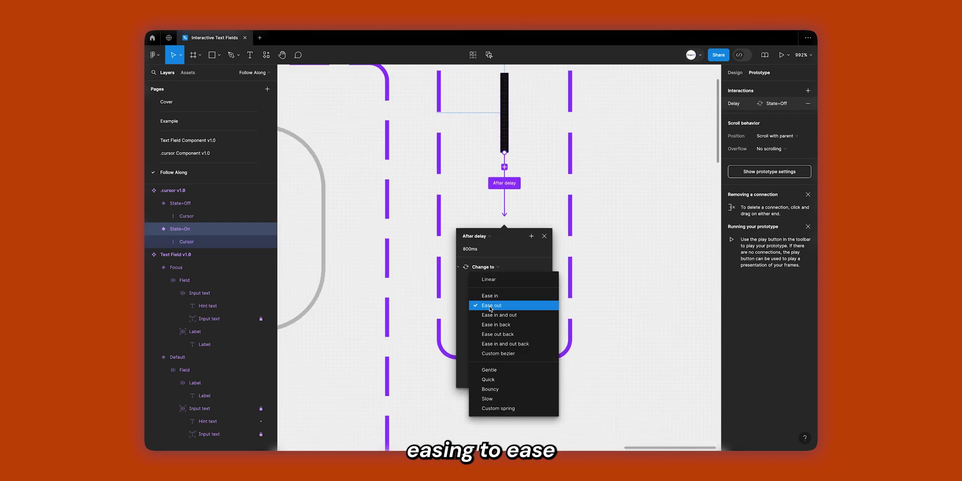
pyautogui.click(526, 307)
pyautogui.click(482, 305)
pyautogui.click(526, 312)
pyautogui.click(525, 311)
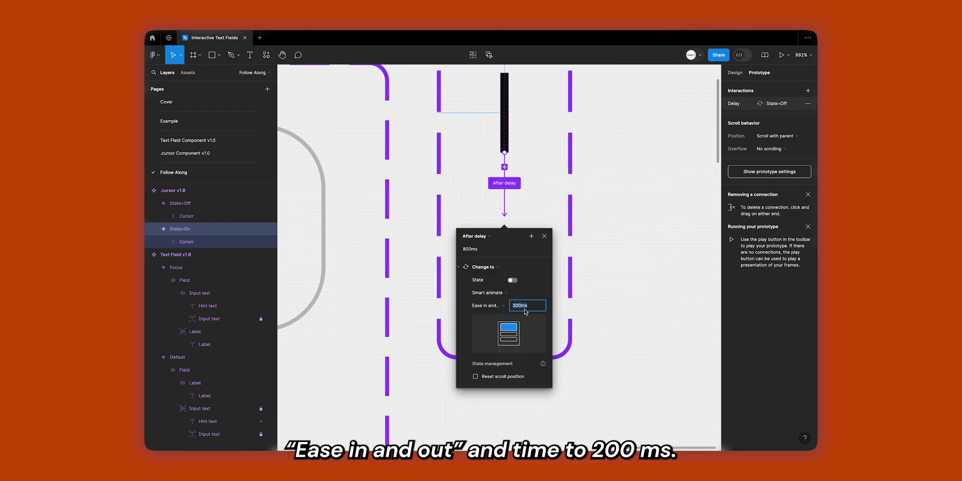
pyautogui.write('200')
pyautogui.press('Return')
pyautogui.click(579, 244)
pyautogui.click(506, 253)
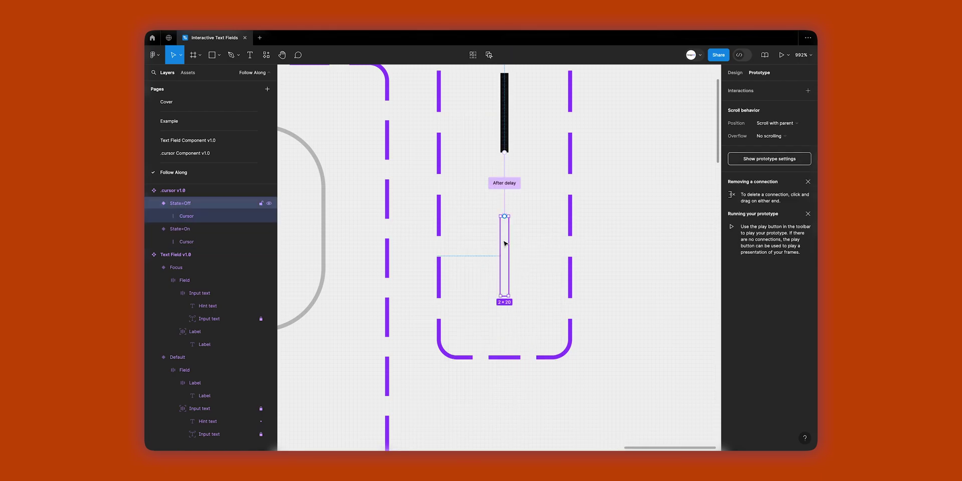
# Connect State=Off back to State=On with an After delay trigger of 200 ms.
pyautogui.moveTo(508, 256); pyautogui.dragTo(506, 131)
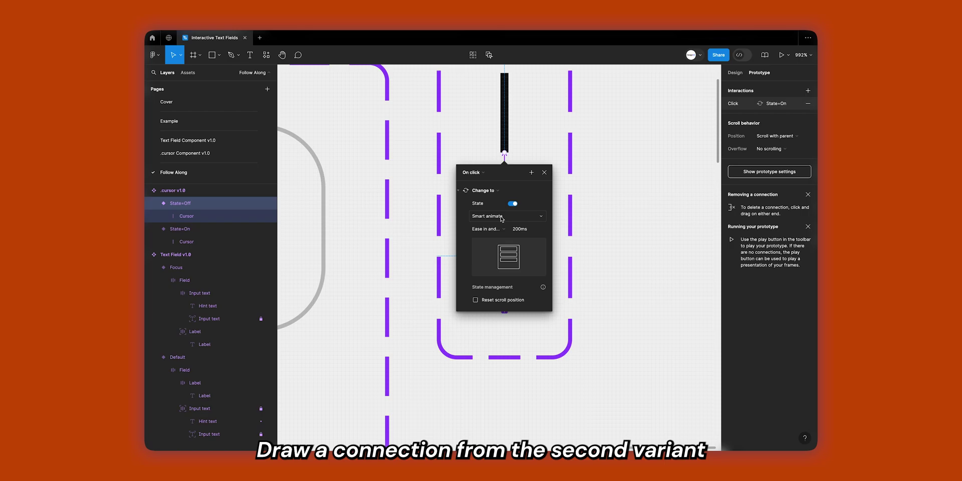
pyautogui.click(482, 175)
pyautogui.click(483, 273)
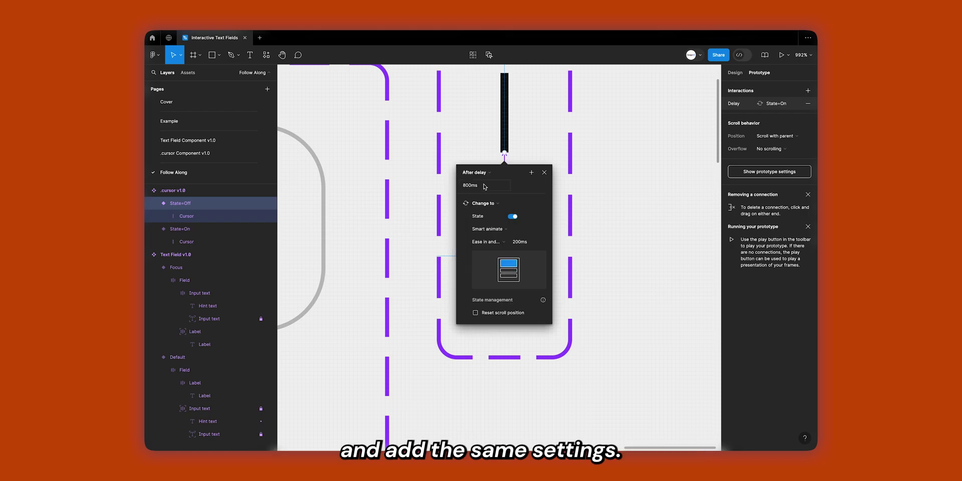
pyautogui.click(484, 185)
pyautogui.write('200')
pyautogui.press('Return')
# Keep Ease in and out easing on the Off-to-On connection.
pyautogui.click(564, 185)
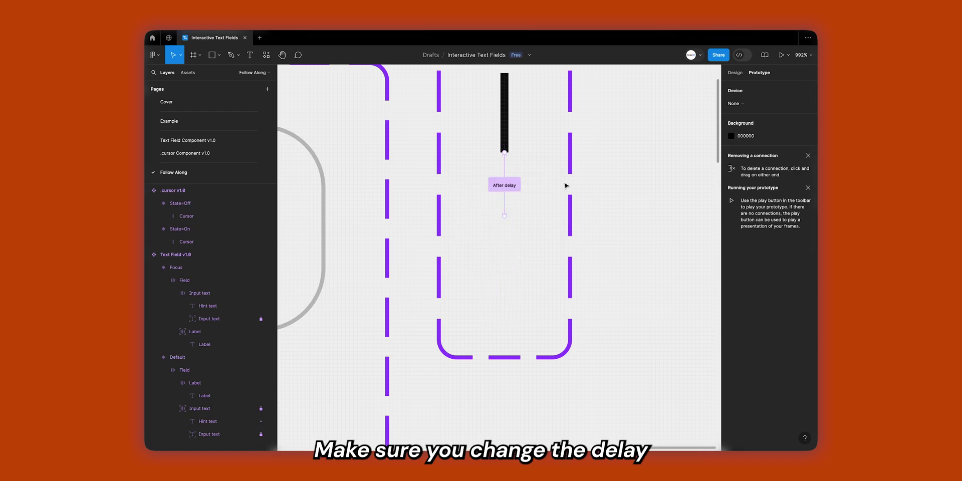
pyautogui.click(496, 183)
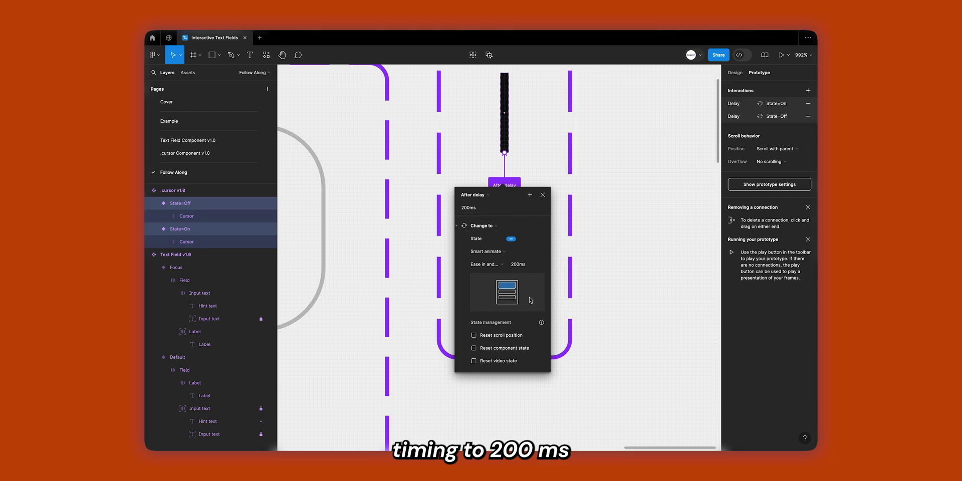
pyautogui.click(485, 264)
pyautogui.click(485, 264)
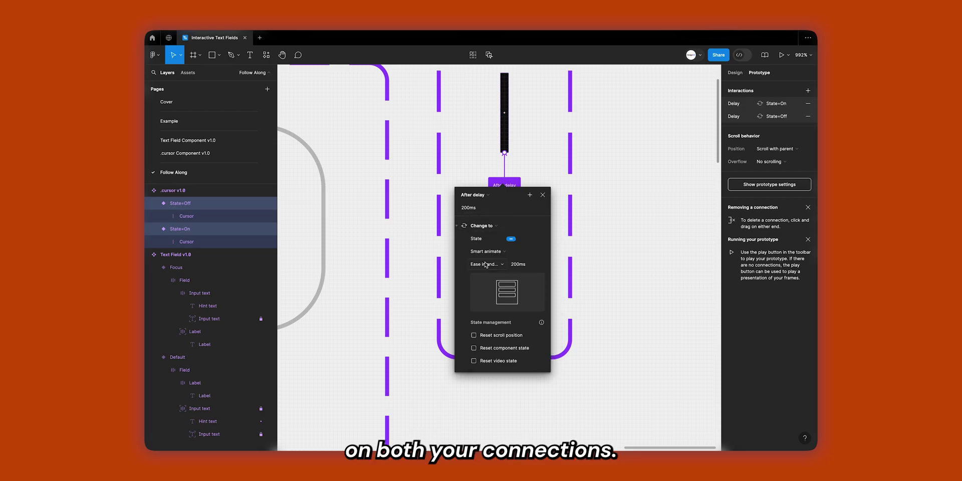
pyautogui.click(541, 197)
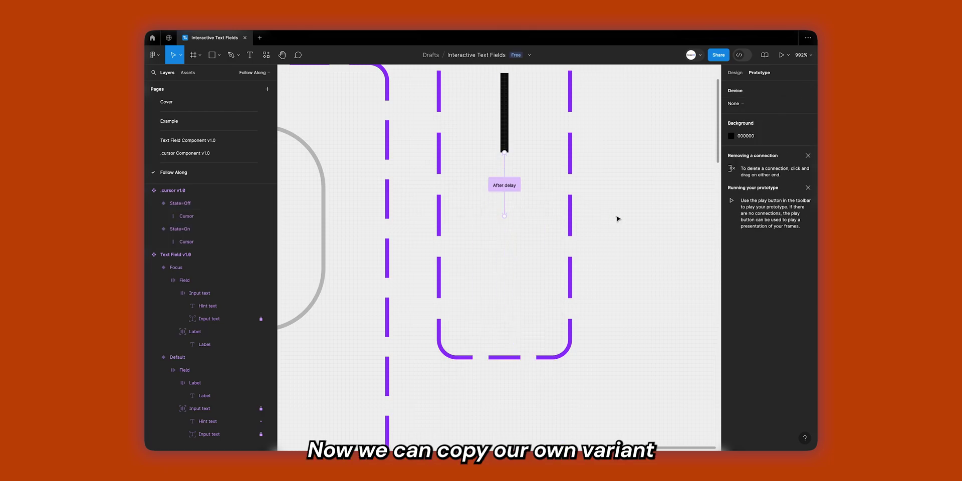
# Paste a State=On cursor instance into the Focus field's Input text frame, before Hint text.
pyautogui.click(571, 180)
pyautogui.scroll(-5, 575, 179)
pyautogui.scroll(-5, 574, 179)
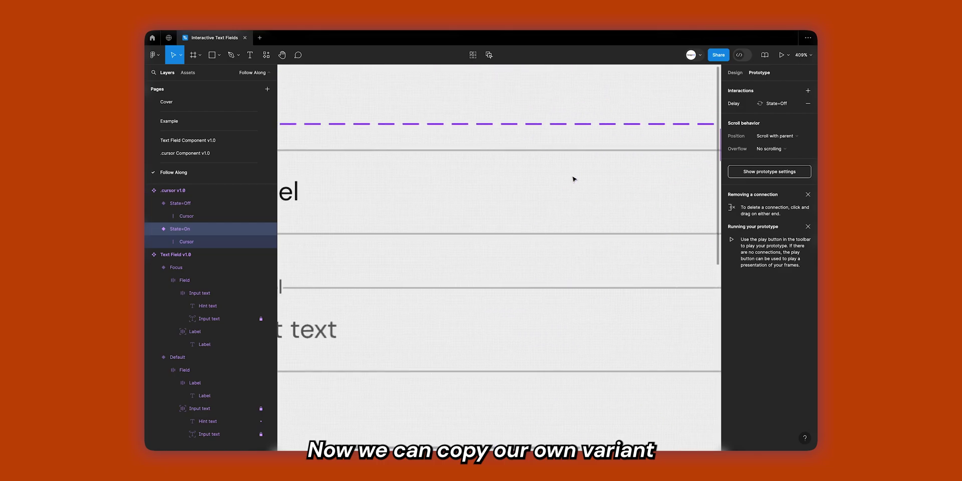
pyautogui.hscroll(-3, 575, 179)
pyautogui.click(369, 228)
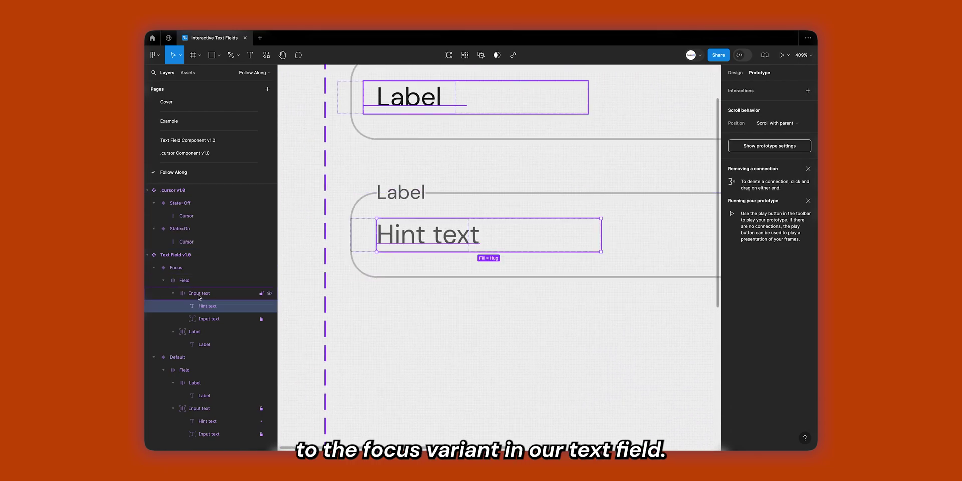
pyautogui.press('Escape')
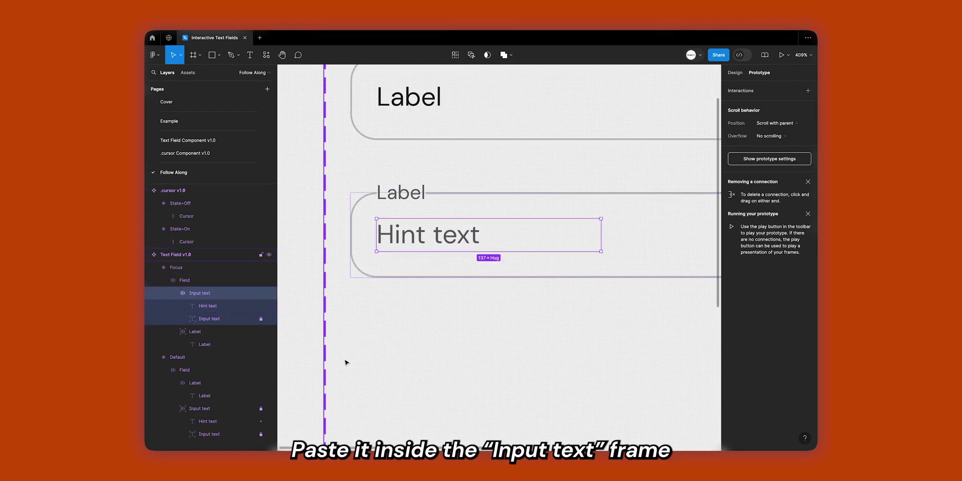
pyautogui.hotkey('ctrl', 'v')
pyautogui.press('Left')
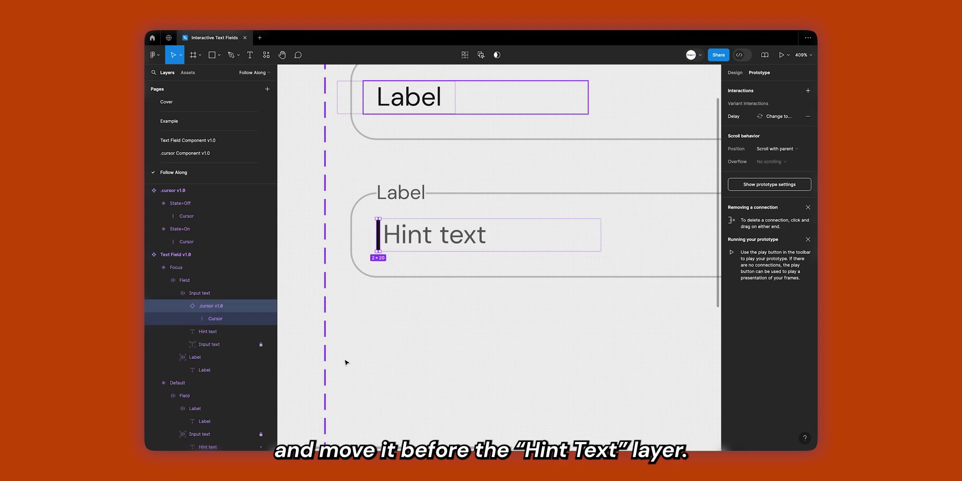
pyautogui.click(416, 324)
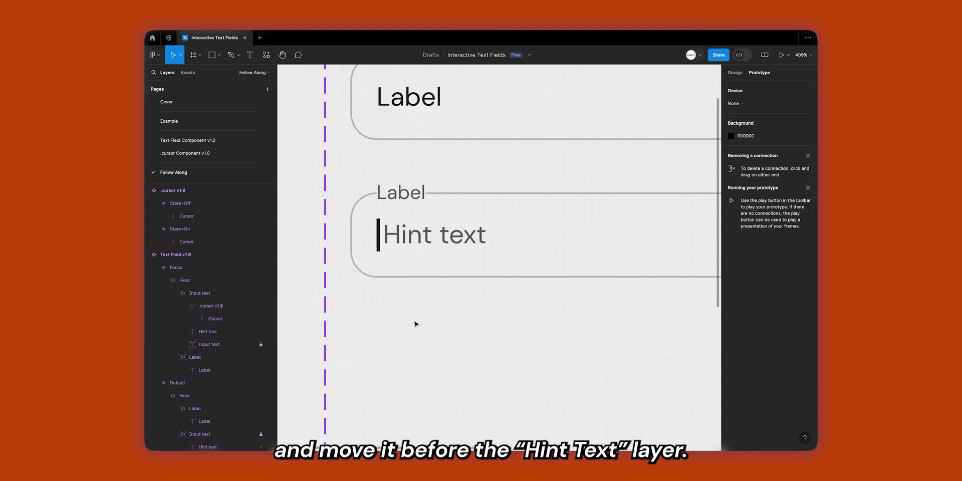
pyautogui.scroll(2, 416, 324)
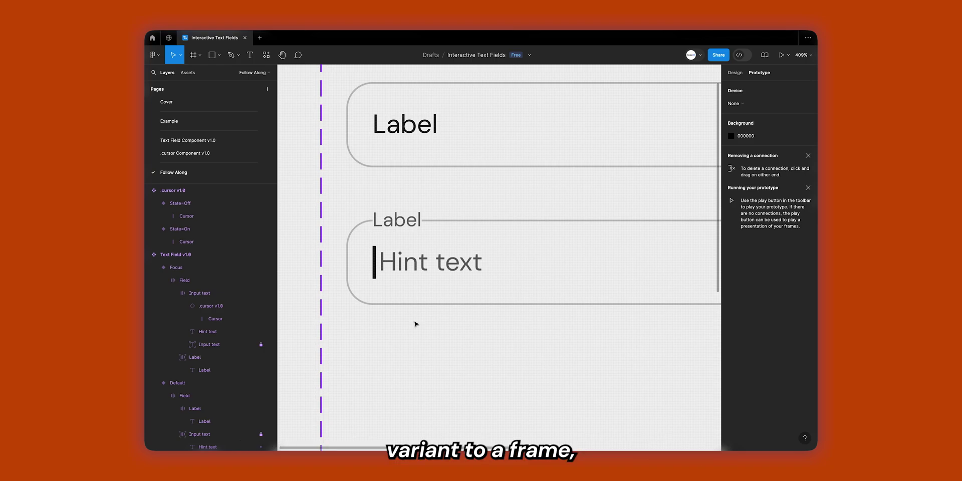
# Draw Frame 1, place a Focus text field copy inside, and centre it horizontally.
pyautogui.scroll(-5, 416, 323)
pyautogui.press('f')
pyautogui.moveTo(360, 236); pyautogui.dragTo(546, 337)
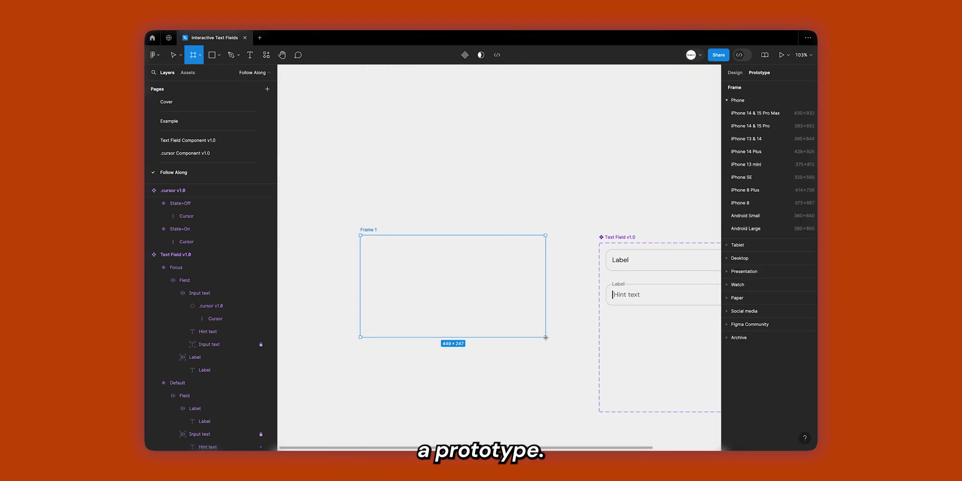
pyautogui.click(639, 303)
pyautogui.moveTo(638, 303); pyautogui.dragTo(431, 294)
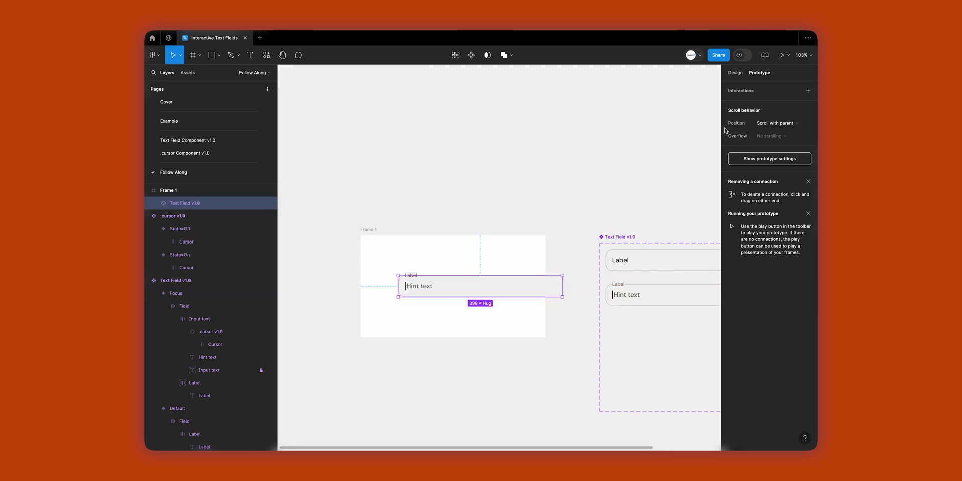
pyautogui.click(736, 72)
pyautogui.click(746, 93)
# Preview Frame 1 as a prototype.
pyautogui.click(454, 201)
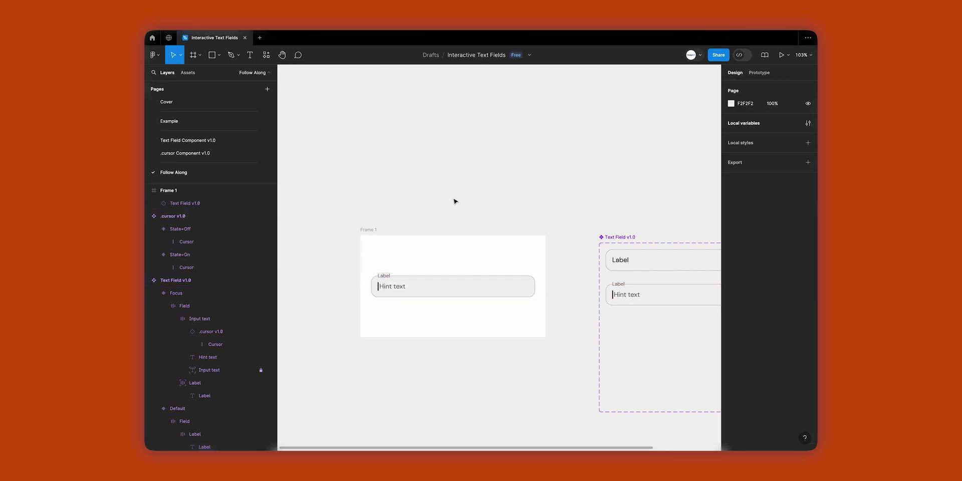
pyautogui.click(371, 229)
pyautogui.hotkey('shift', 'space')
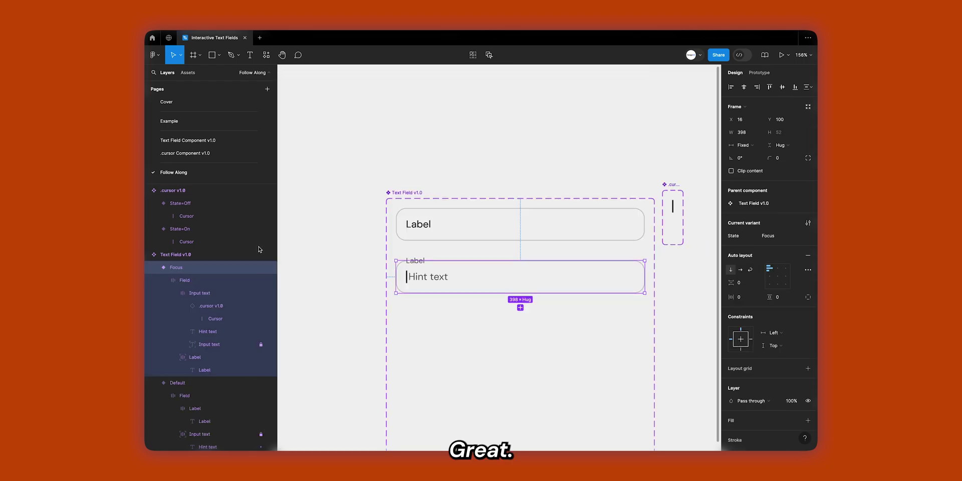
# Duplicate the Focus variant and rename the new State3 variant's state to Filled.
pyautogui.click(152, 269)
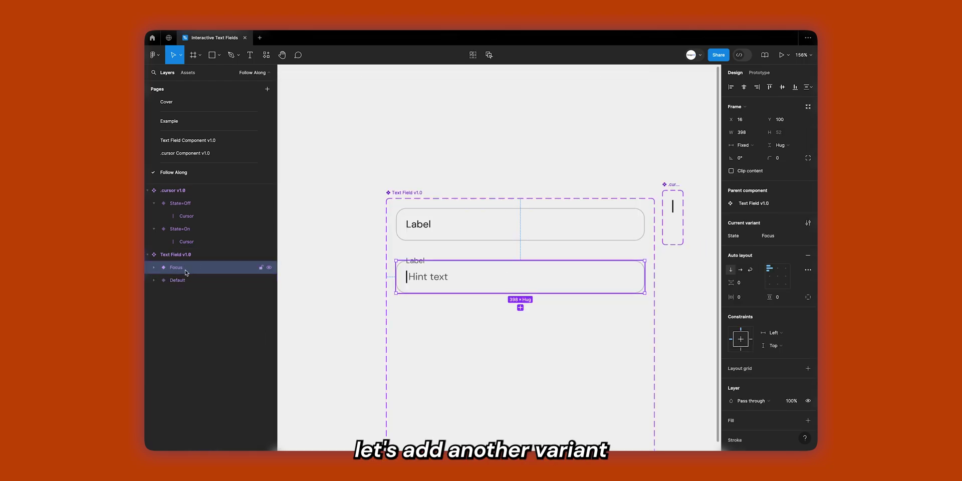
pyautogui.keyDown('ctrl'); pyautogui.scroll(3, 465, 333); pyautogui.keyUp('ctrl')
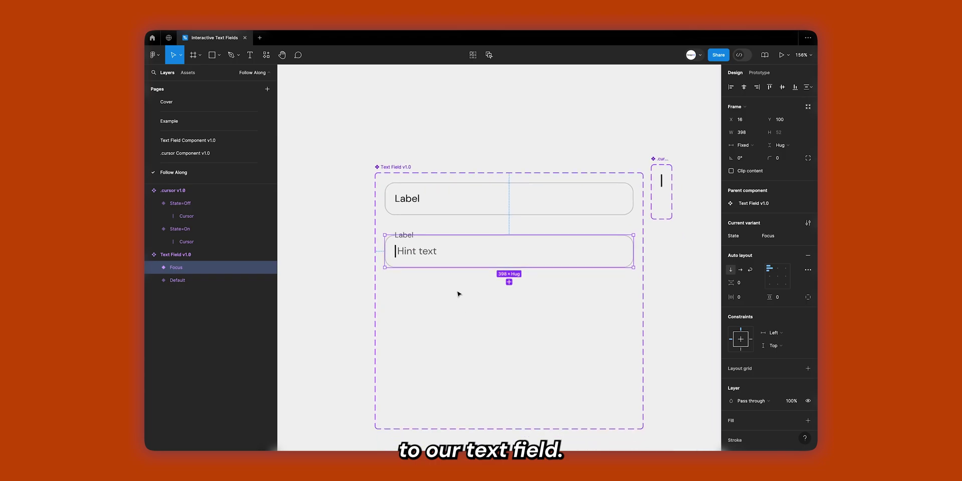
pyautogui.hotkey('ctrl', 'd')
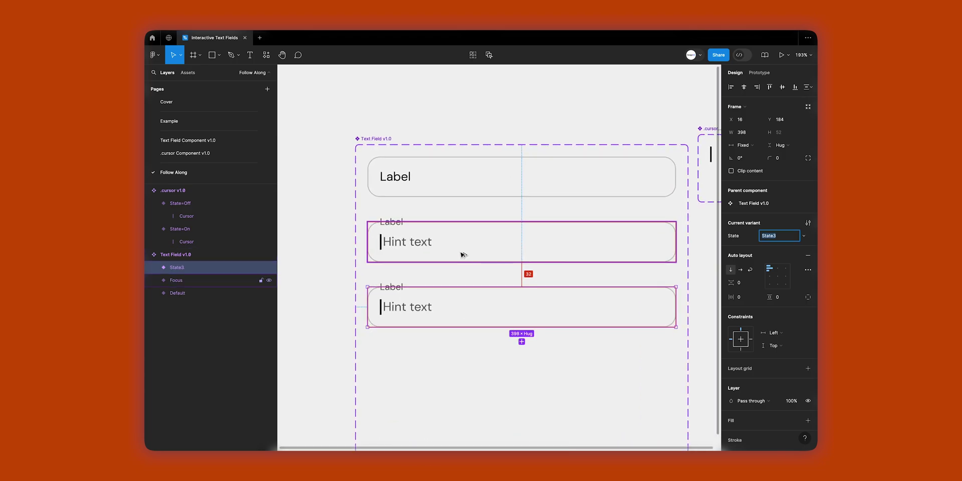
pyautogui.click(462, 313)
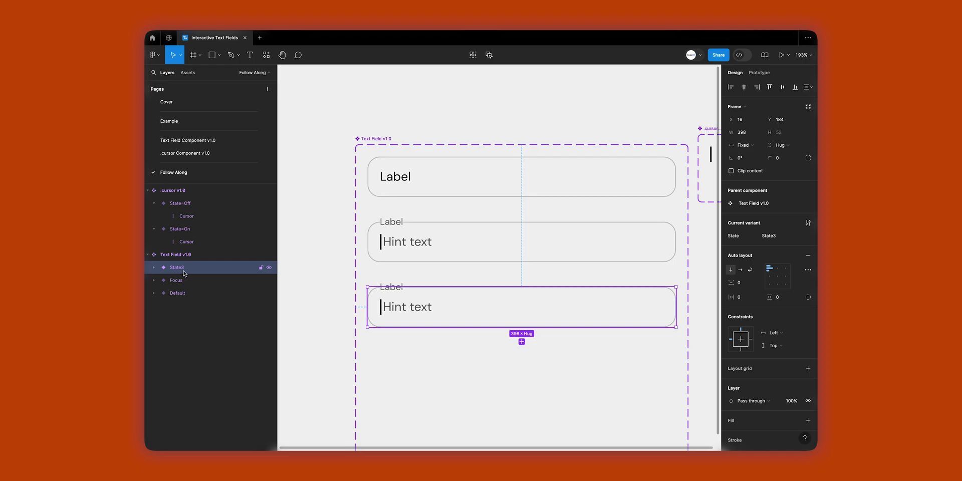
pyautogui.click(782, 237)
pyautogui.write('Filled')
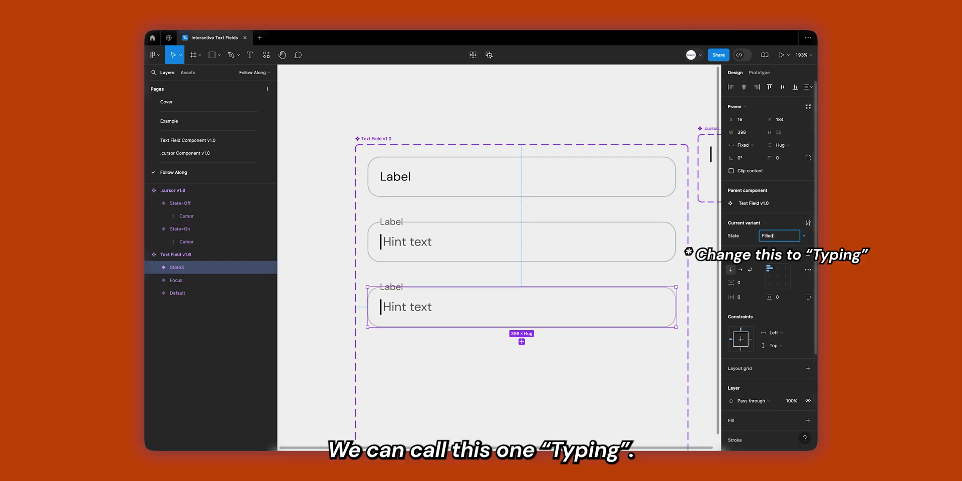
pyautogui.press('Return')
pyautogui.keyDown('ctrl'); pyautogui.click(407, 307); pyautogui.keyUp('ctrl')
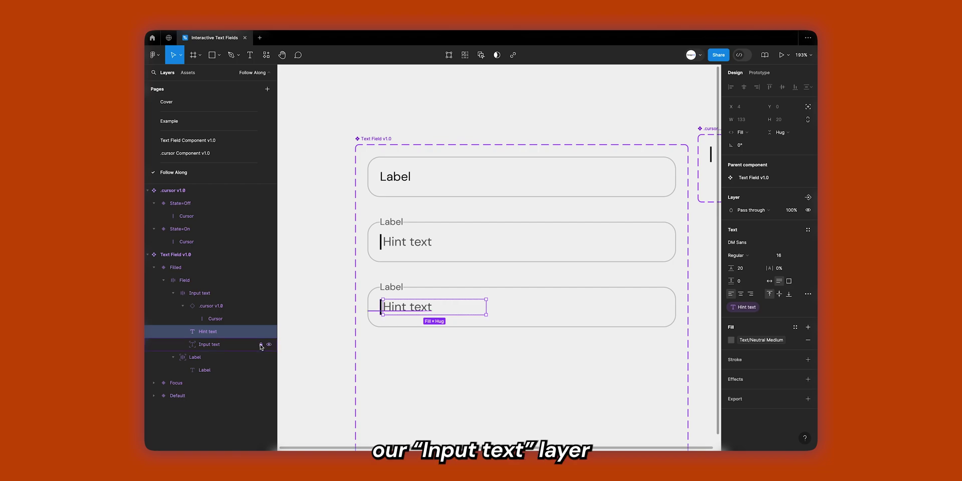
pyautogui.click(233, 348)
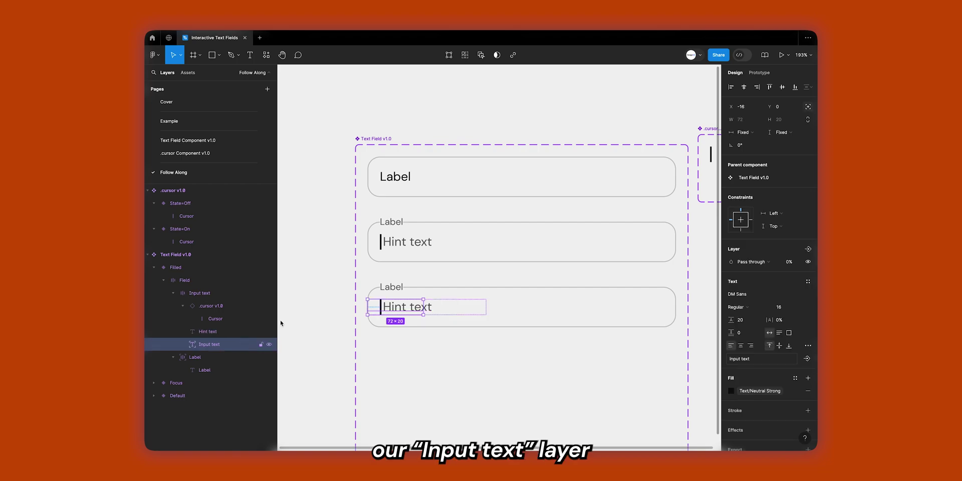
# Raise Filled's Input text to 100% opacity and make Hint text absolutely positioned.
pyautogui.click(793, 261)
pyautogui.write('100')
pyautogui.press('Return')
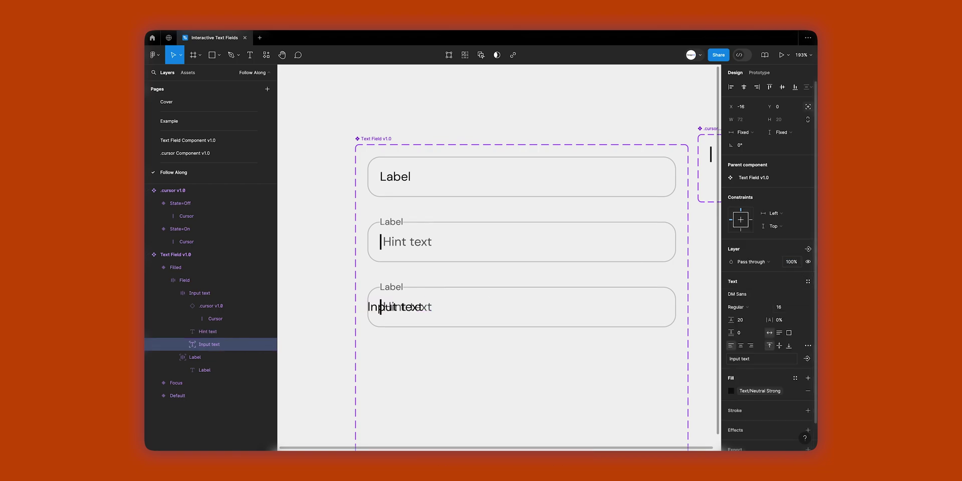
pyautogui.click(227, 331)
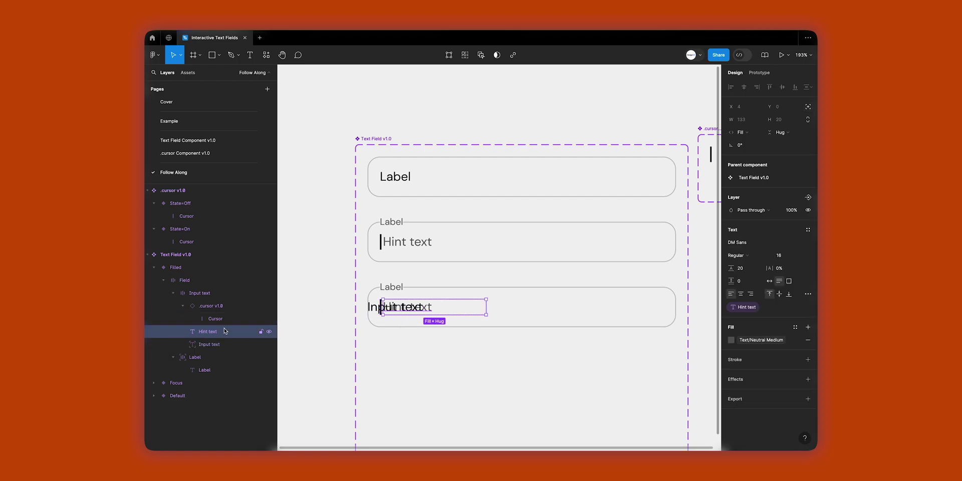
pyautogui.click(807, 108)
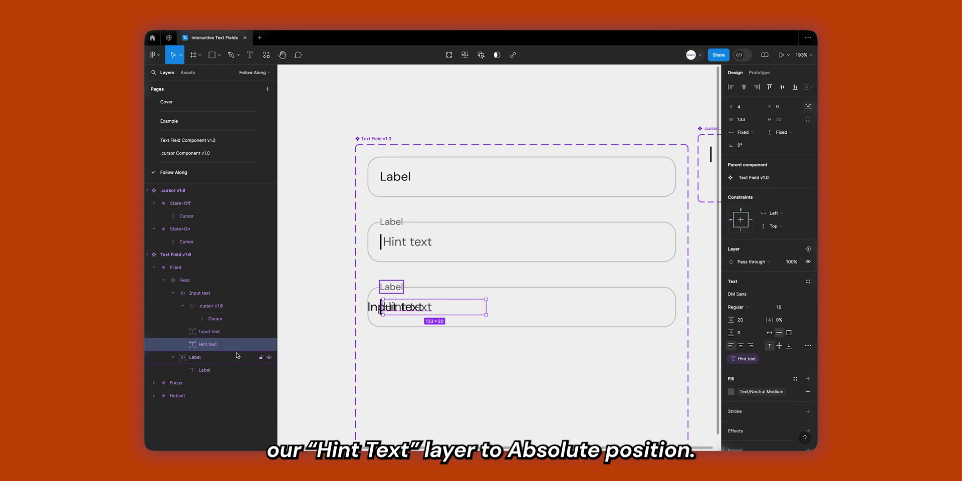
pyautogui.click(230, 331)
pyautogui.click(807, 108)
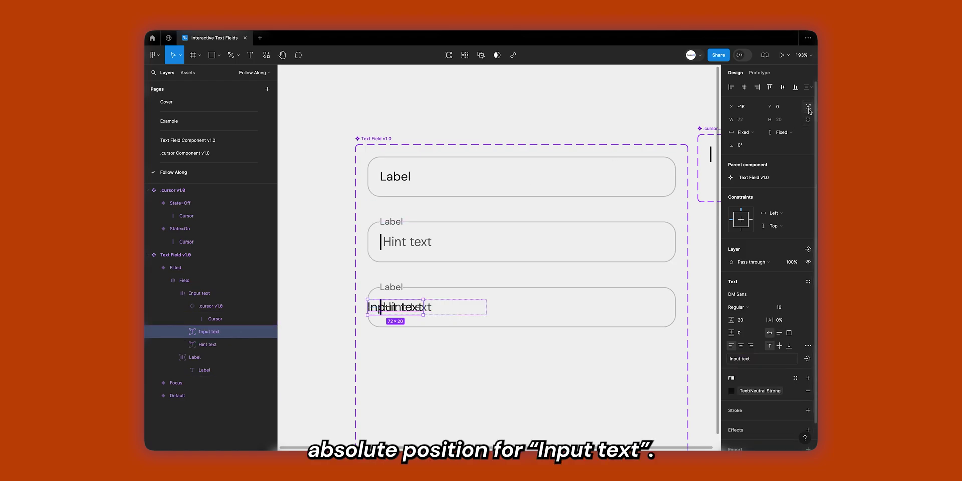
pyautogui.click(808, 107)
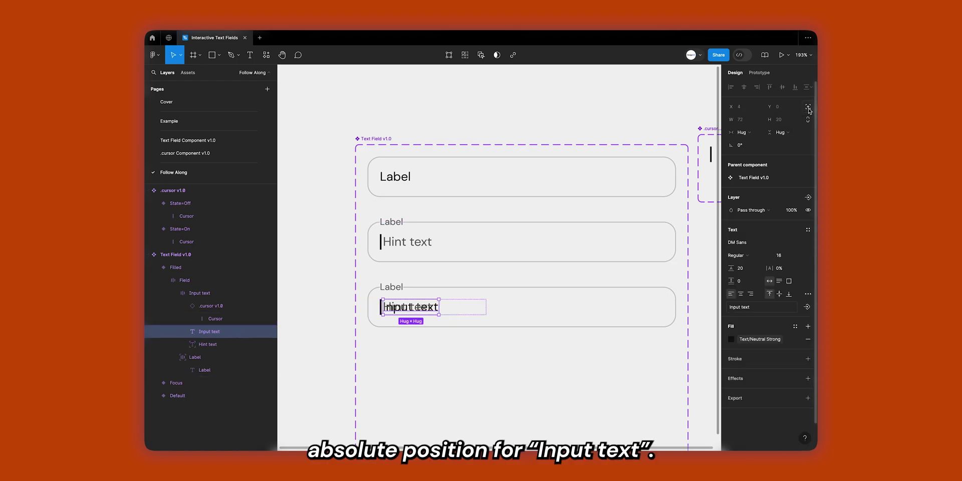
# Nudge the Hint text left and set its opacity to 0%.
pyautogui.click(207, 344)
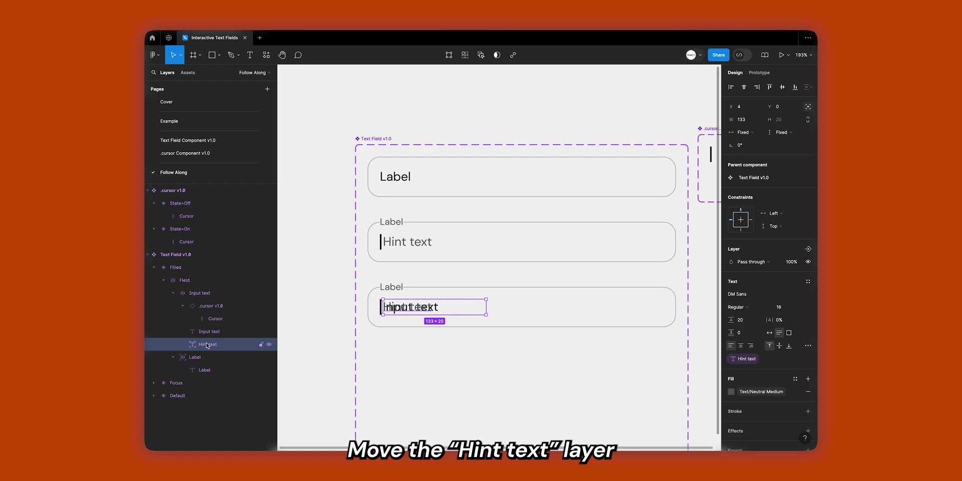
pyautogui.press('Left')
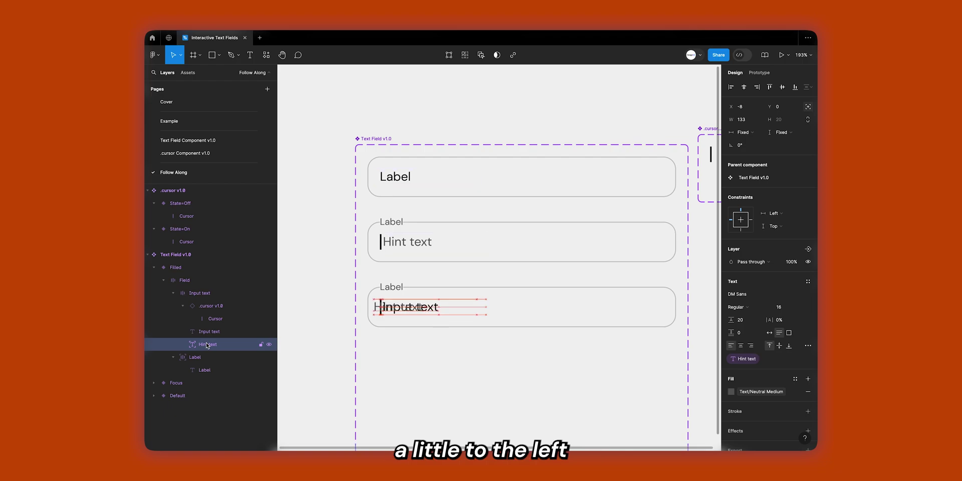
pyautogui.scroll(-2, 777, 359)
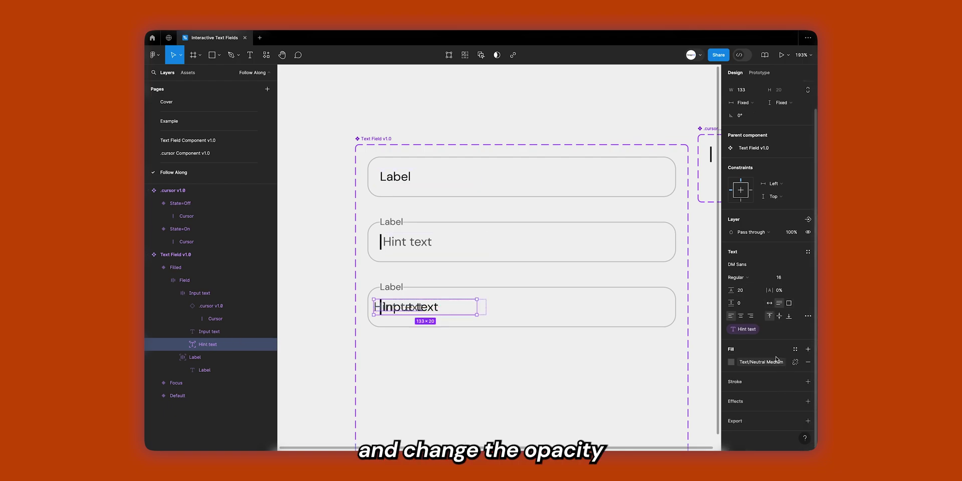
pyautogui.click(793, 232)
pyautogui.press('Return')
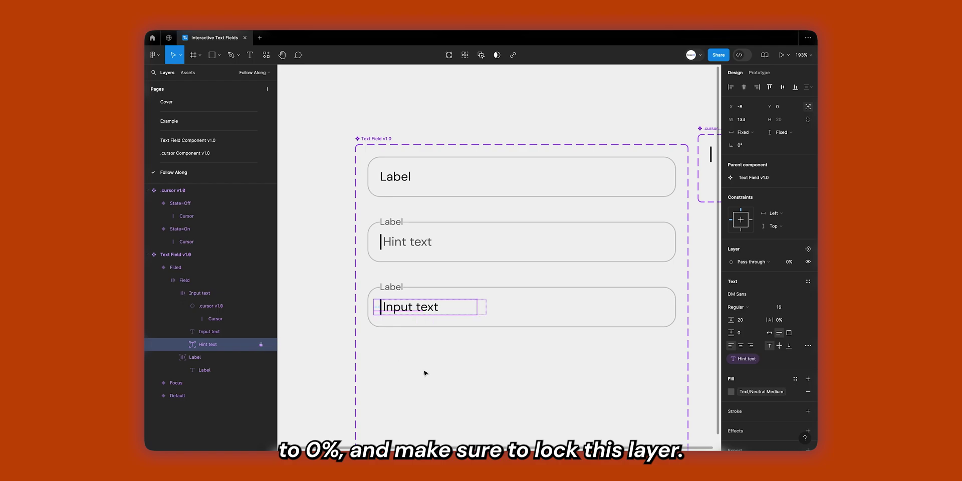
pyautogui.click(411, 307)
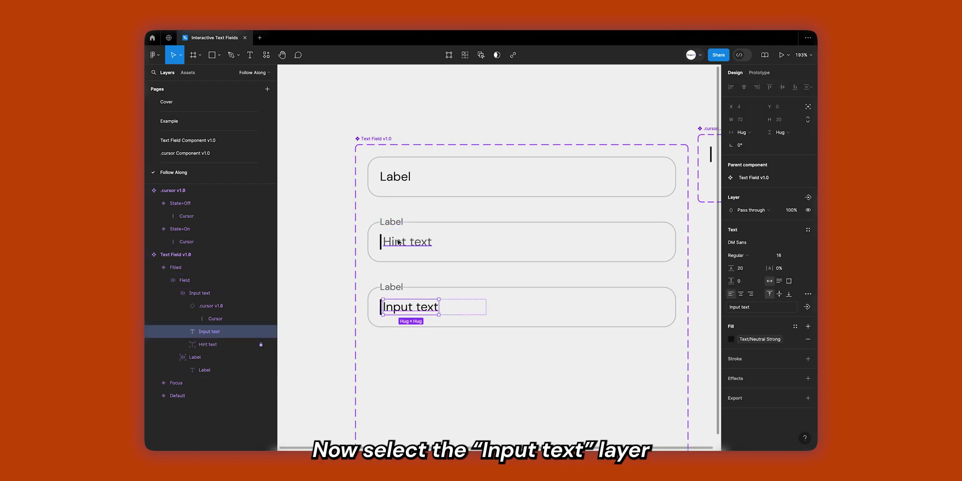
# Bind the Input text layers of Filled, Focus and Default to a new Text property valued 'Input text'.
pyautogui.scroll(-2, 206, 351)
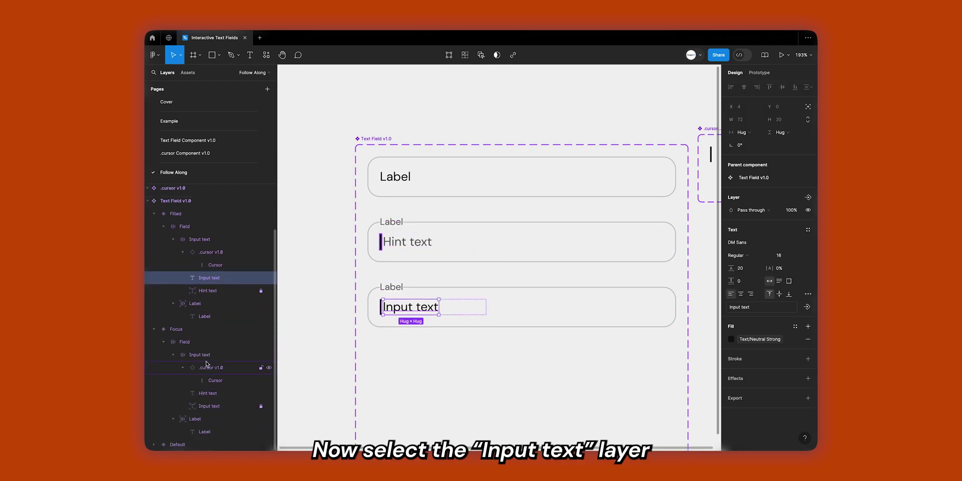
pyautogui.keyDown('shift'); pyautogui.click(215, 406); pyautogui.keyUp('shift')
pyautogui.scroll(-2, 210, 401)
pyautogui.keyDown('shift'); pyautogui.click(211, 444); pyautogui.keyUp('shift')
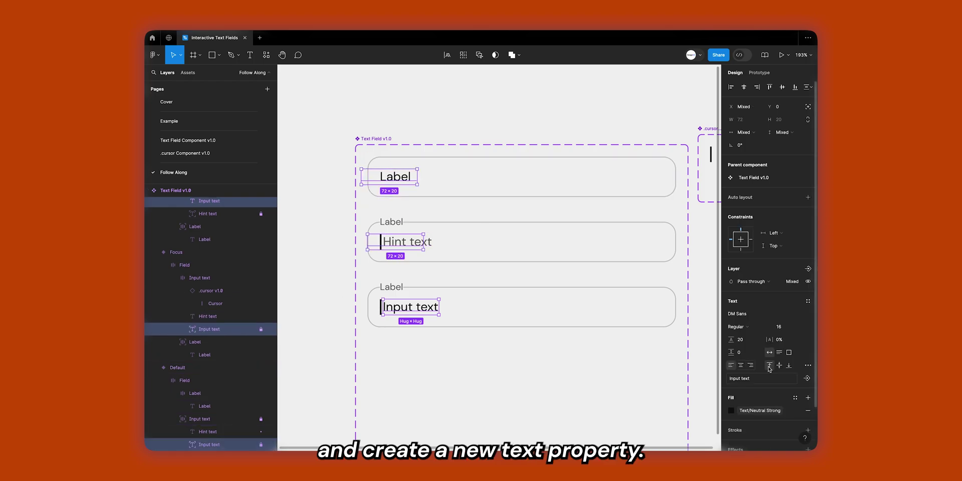
pyautogui.click(808, 377)
pyautogui.click(772, 421)
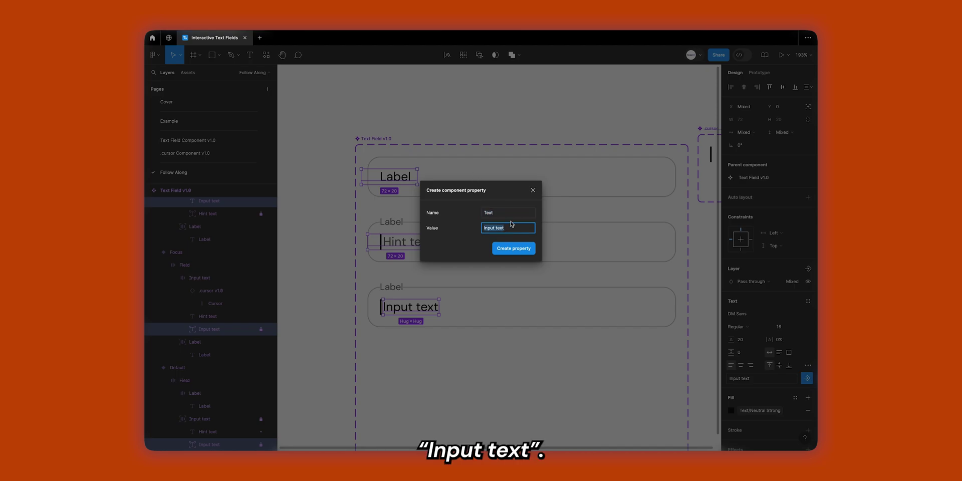
pyautogui.click(526, 249)
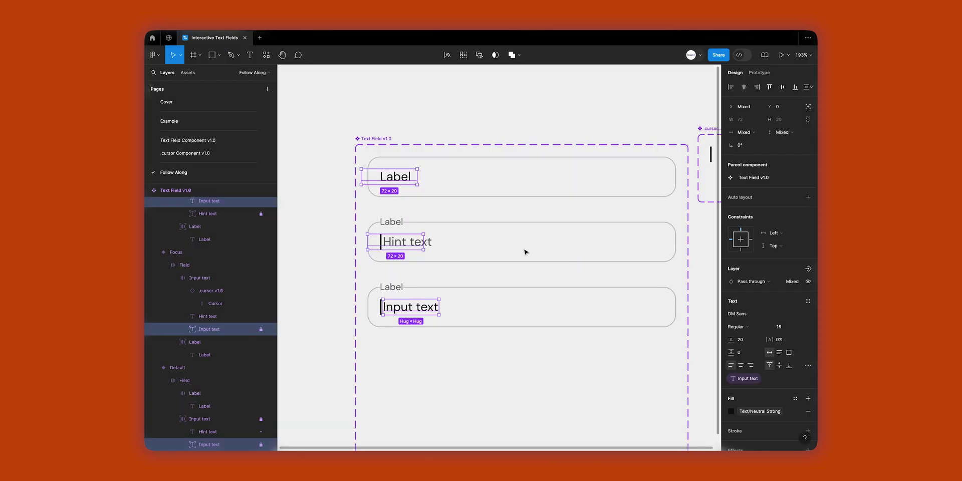
pyautogui.press('Escape')
# Move Filled's Input text ahead of the cursor and set its Input text frame to Fill container width.
pyautogui.click(420, 311)
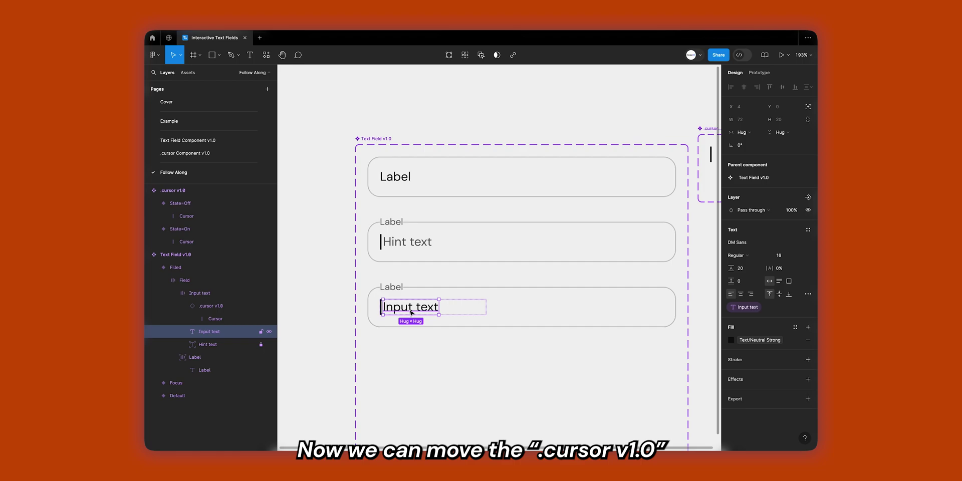
pyautogui.press('Left')
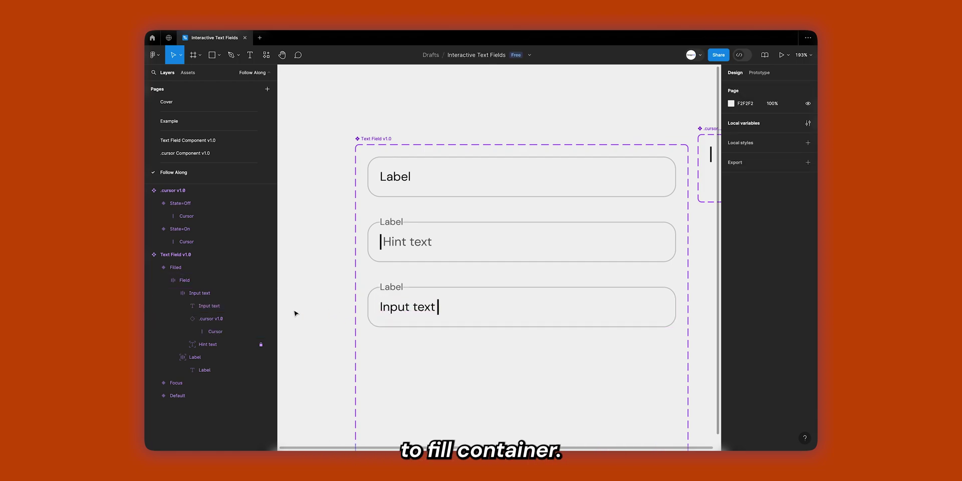
pyautogui.click(226, 297)
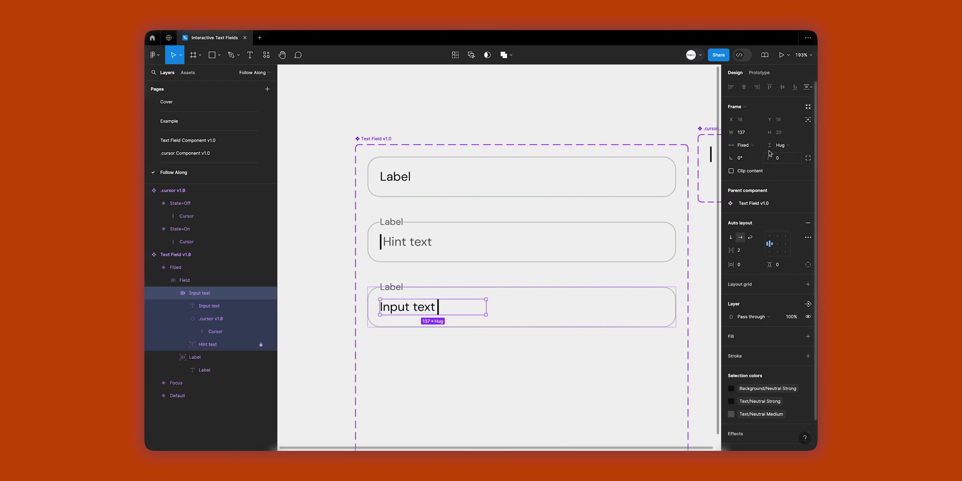
pyautogui.click(743, 145)
pyautogui.click(761, 163)
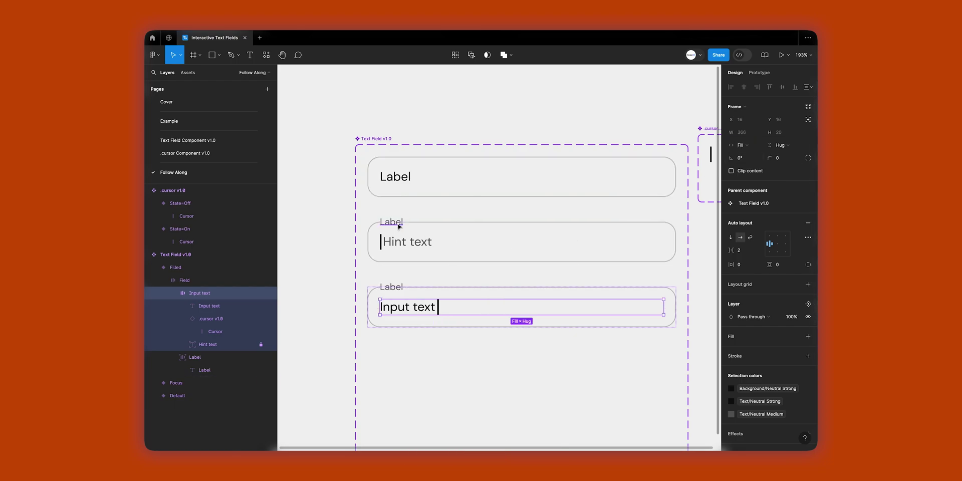
# Set the Focus variant's Input text frame width to Fill container.
pyautogui.click(412, 245)
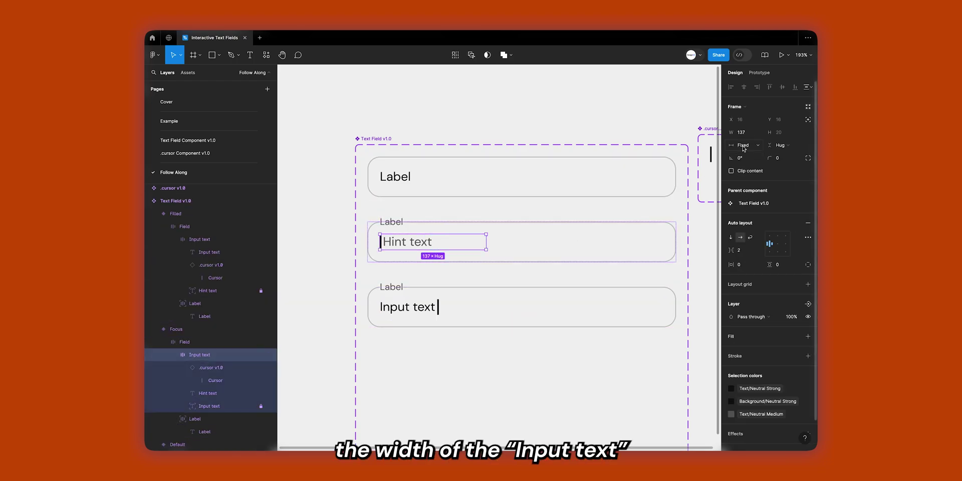
pyautogui.click(744, 146)
pyautogui.click(758, 161)
pyautogui.click(415, 241)
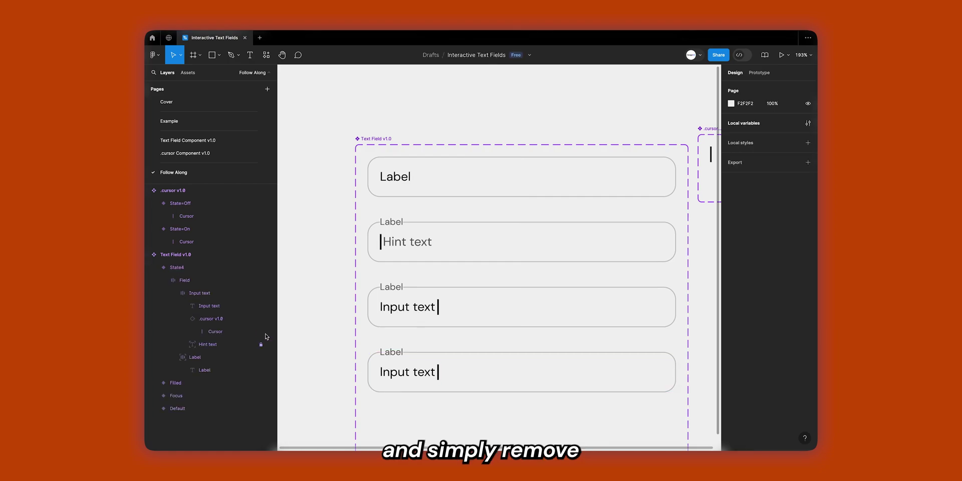
# Delete the .cursor v1.0 instance from the fourth variant.
pyautogui.click(238, 331)
pyautogui.click(238, 323)
pyautogui.press('Delete')
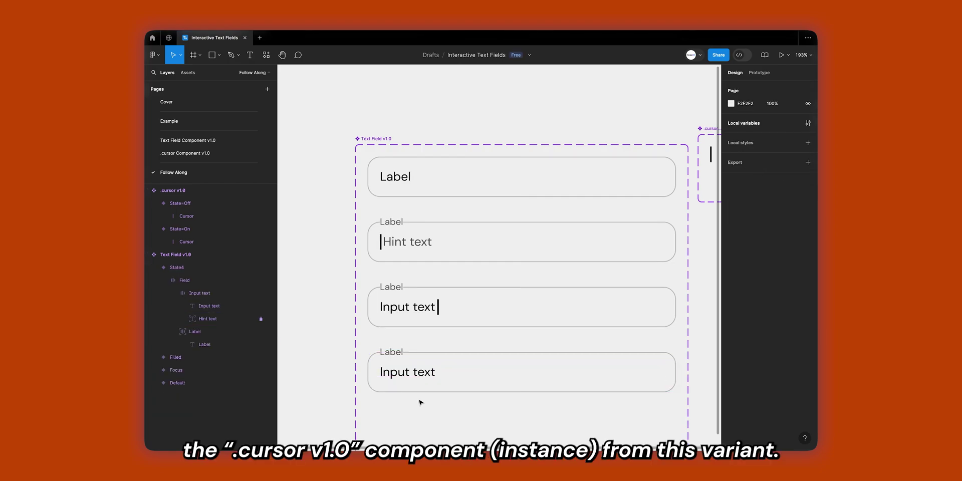
# Pull the Text Field v1.0 set's bottom edge up to fit its four variants, then select the Default Label field.
pyautogui.scroll(-3, 415, 271)
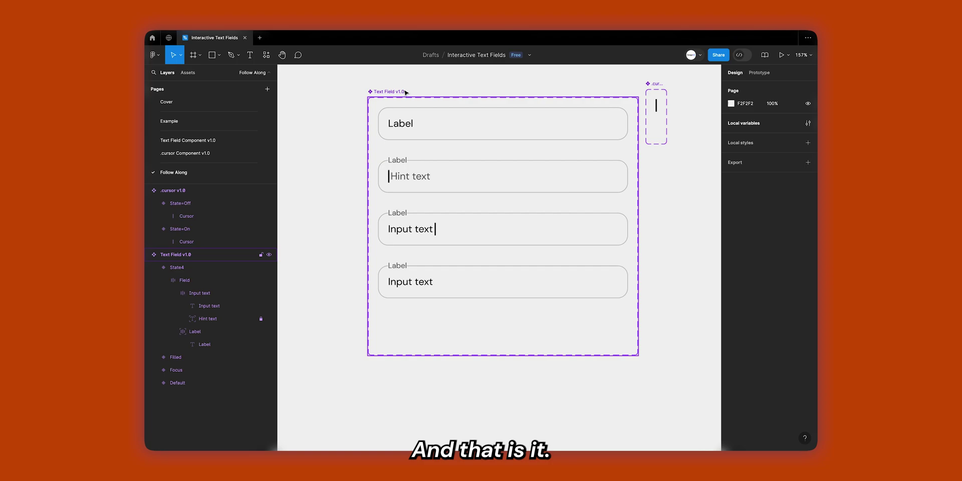
pyautogui.click(415, 328)
pyautogui.moveTo(411, 355); pyautogui.dragTo(411, 308)
pyautogui.click(418, 343)
pyautogui.scroll(2, 419, 344)
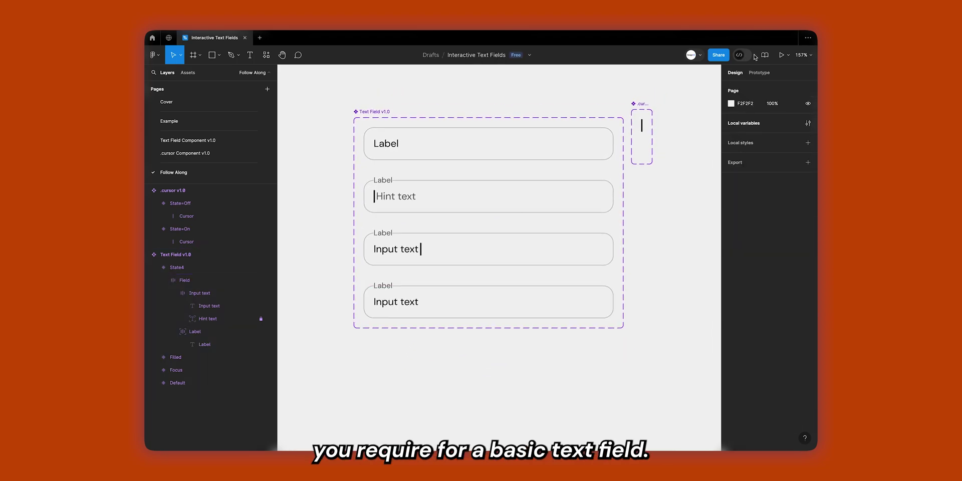
pyautogui.click(587, 155)
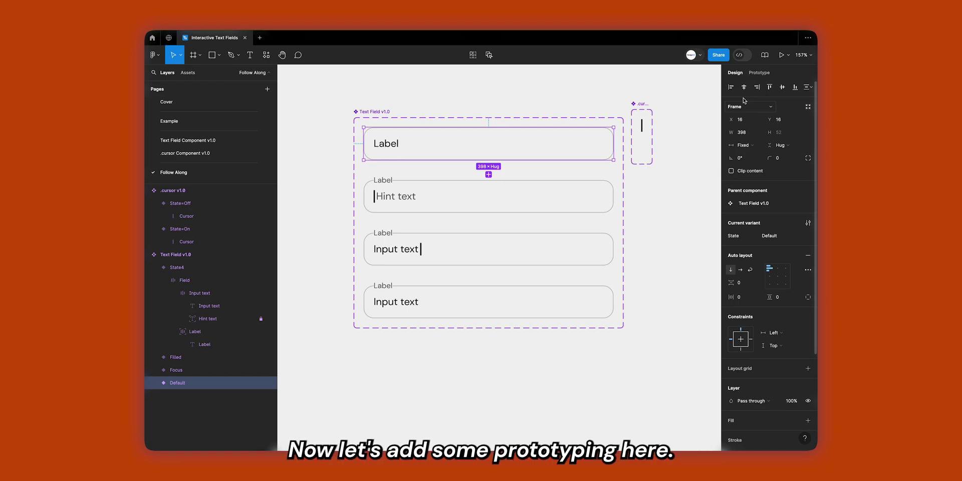
# Connect Default to Focus with an on-click smart-animate transition, Gentle easing.
pyautogui.click(759, 72)
pyautogui.moveTo(615, 144); pyautogui.dragTo(589, 204)
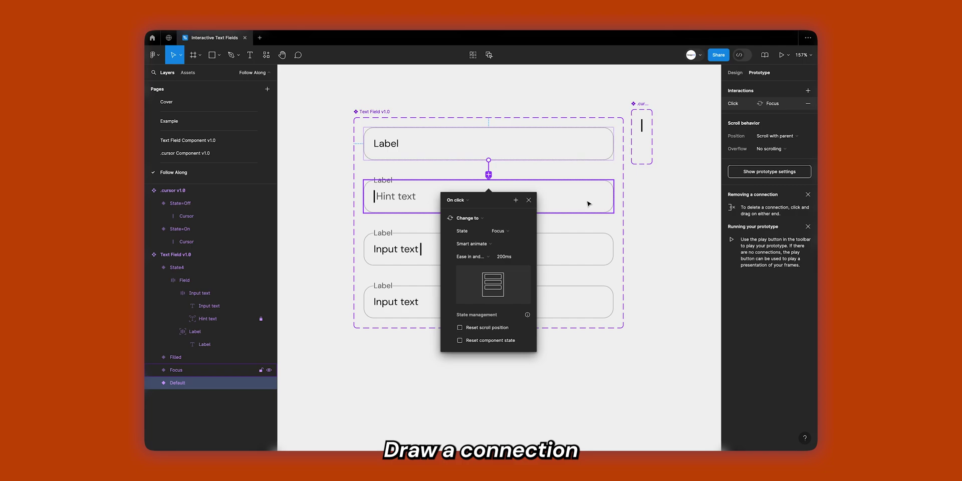
pyautogui.click(480, 258)
pyautogui.click(484, 311)
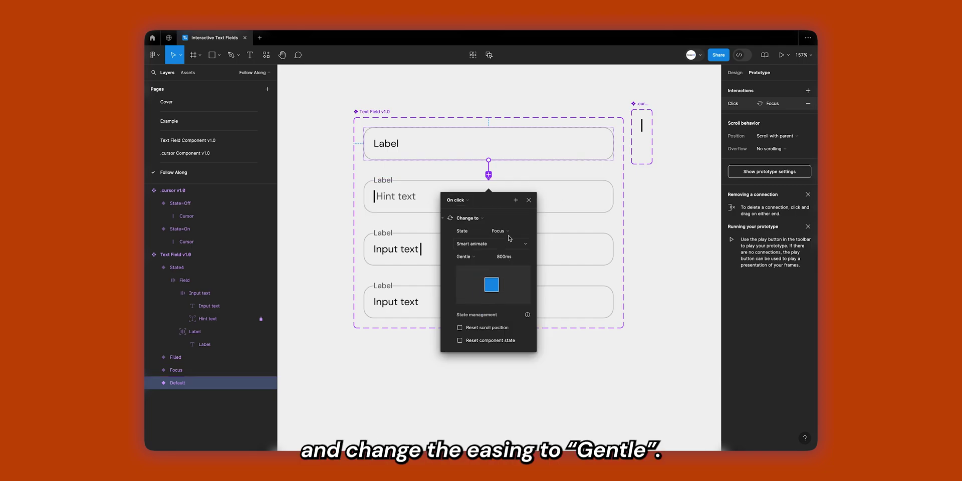
pyautogui.click(578, 207)
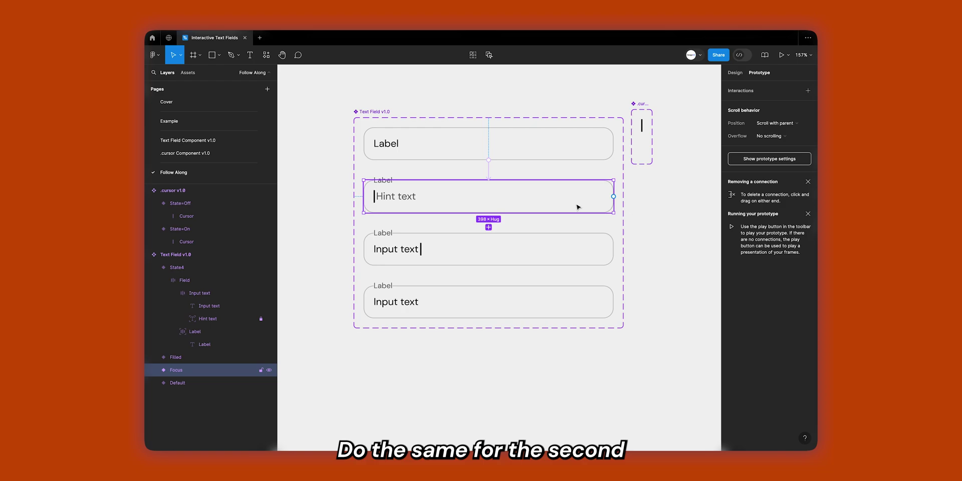
# Connect Focus to Filled, and Filled to the fourth variant.
pyautogui.moveTo(614, 195); pyautogui.dragTo(589, 251)
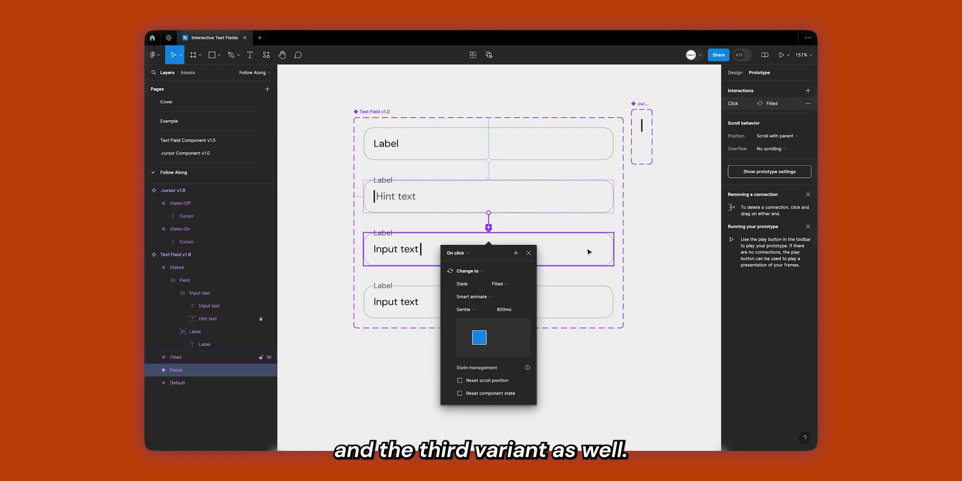
pyautogui.click(595, 249)
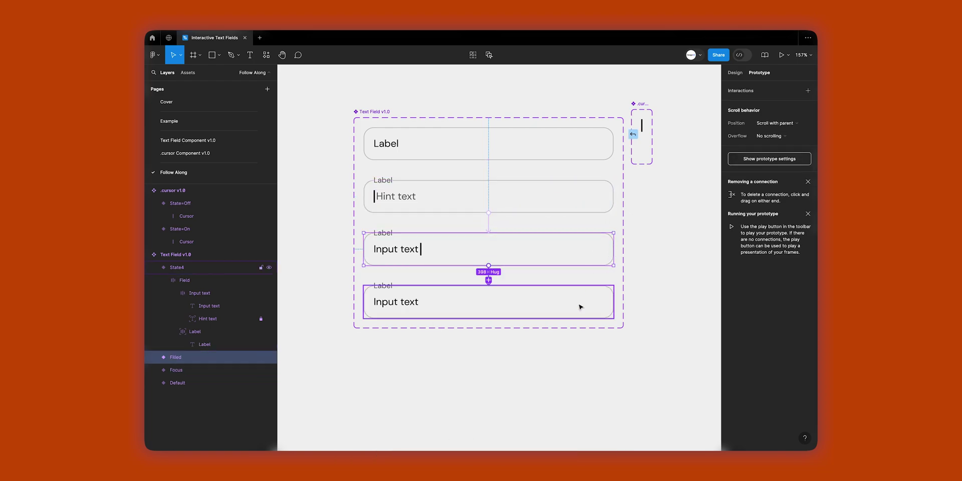
pyautogui.moveTo(580, 307); pyautogui.dragTo(575, 309)
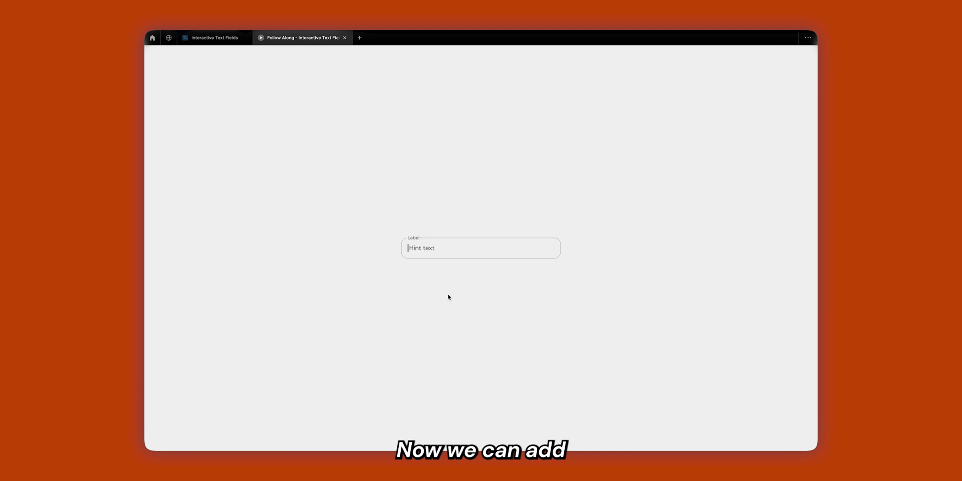
# Activate the previewed field, then enter a sample name and e-mail in the form's Name and Email fields.
pyautogui.click(438, 254)
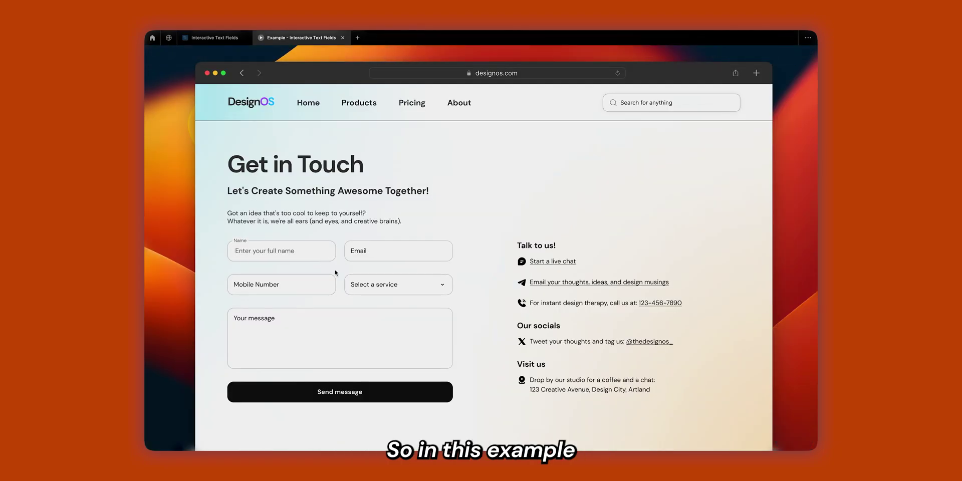
pyautogui.write('John Doe')
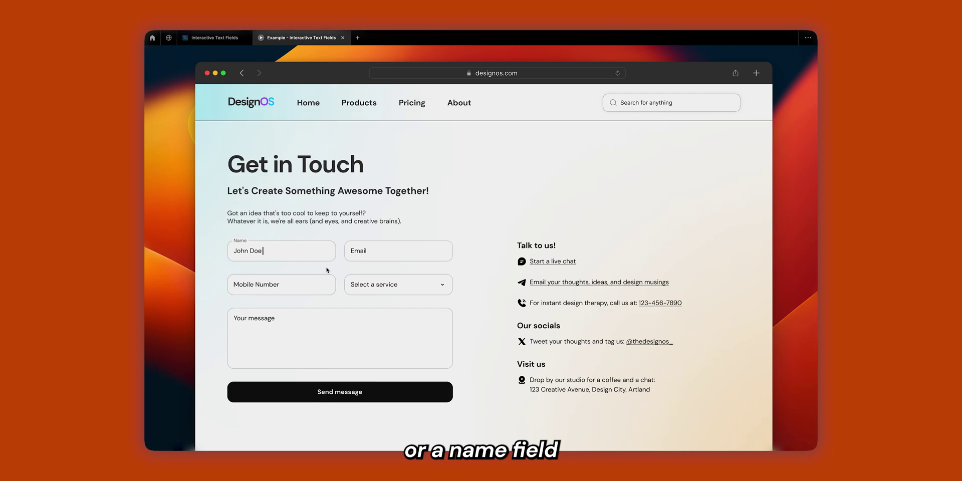
pyautogui.click(373, 256)
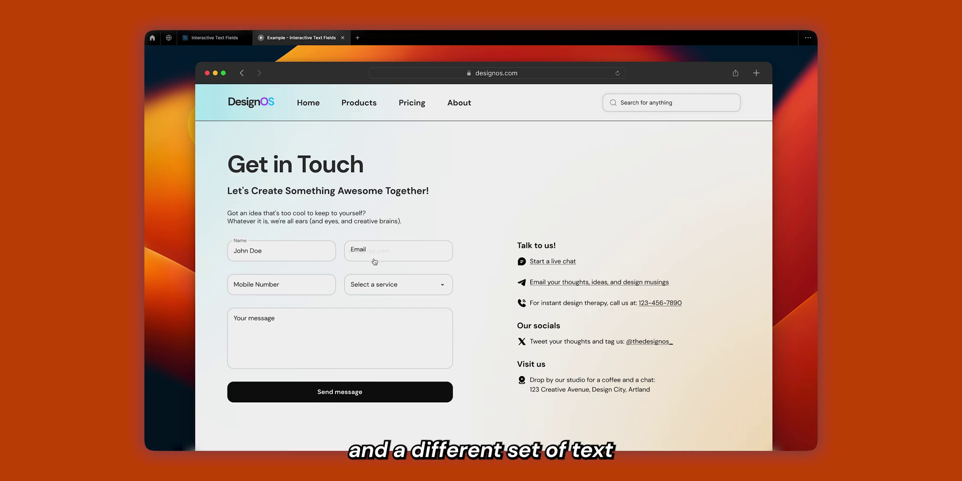
pyautogui.write('john.doe@gmail.com')
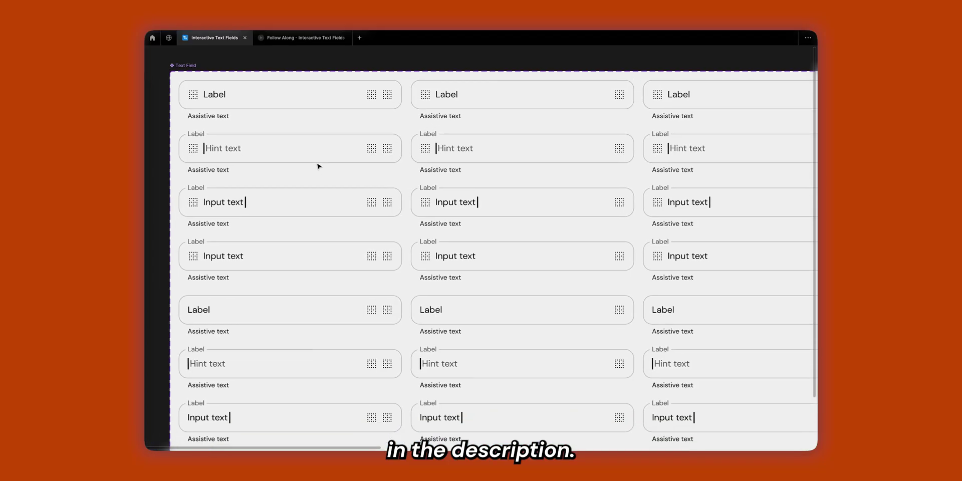
# In the Follow Along preview, activate the text field so it shows Input text.
pyautogui.scroll(3, 318, 166)
pyautogui.hscroll(5, 319, 166)
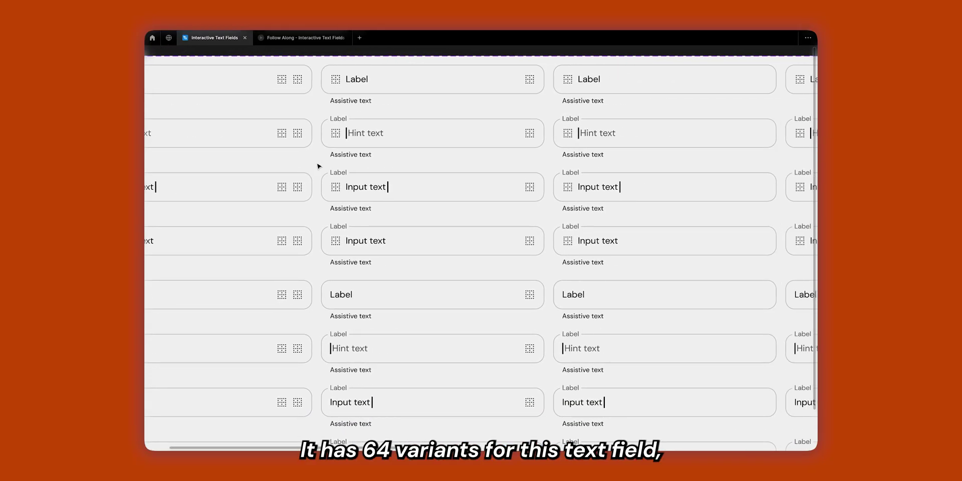
pyautogui.hscroll(5, 318, 165)
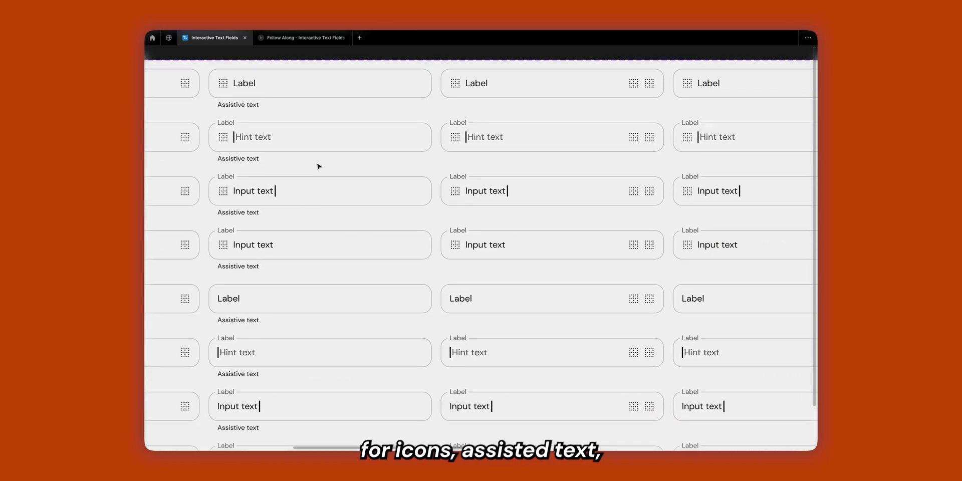
pyautogui.hscroll(8, 318, 166)
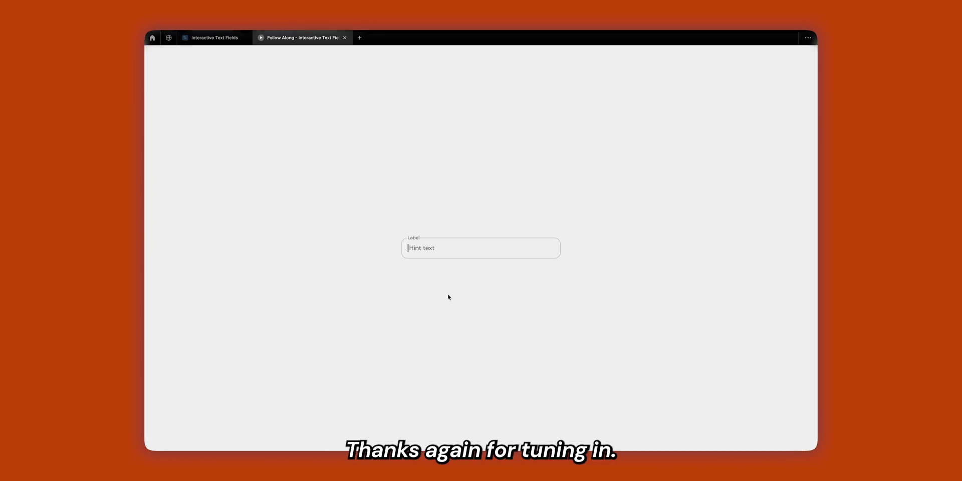
pyautogui.click(439, 254)
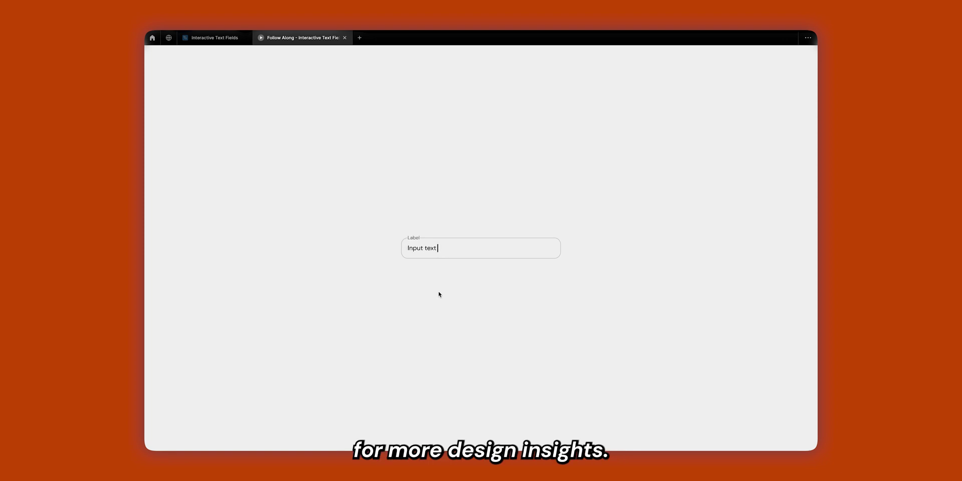